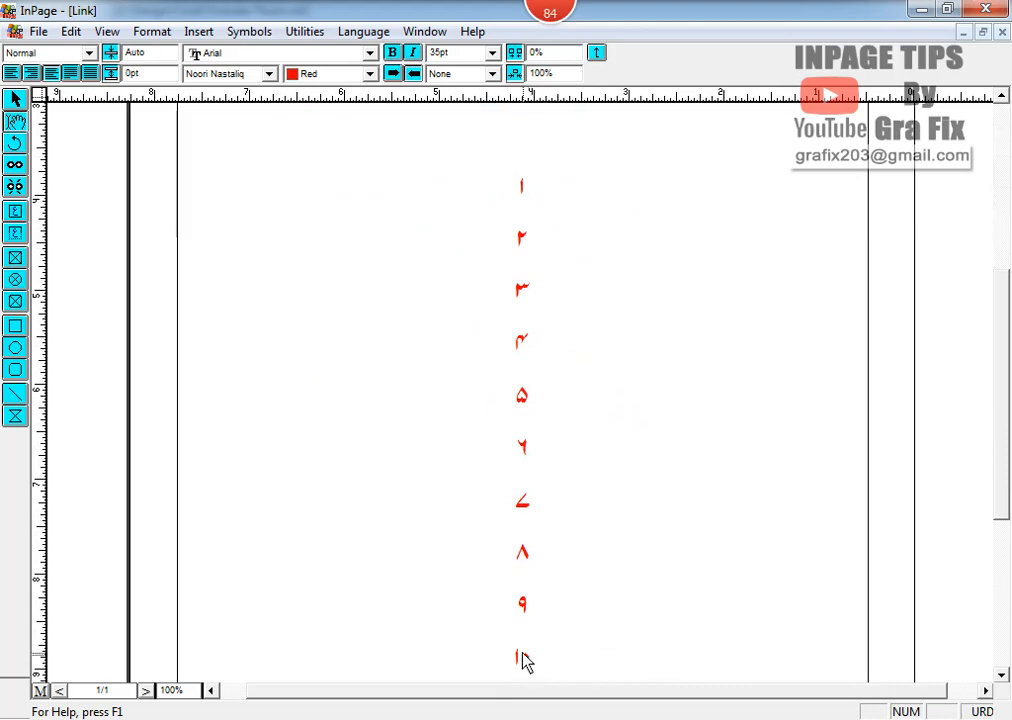
- Create a new one-page A4 document in landscape orientation
drag(1007, 465, 1010, 291)
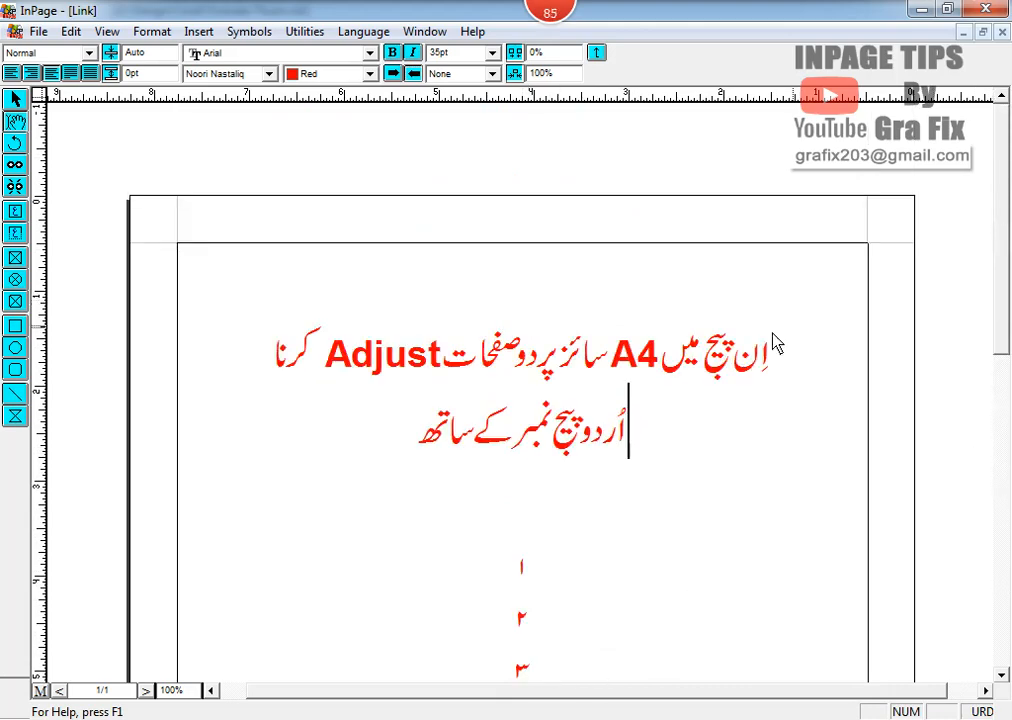
click(38, 31)
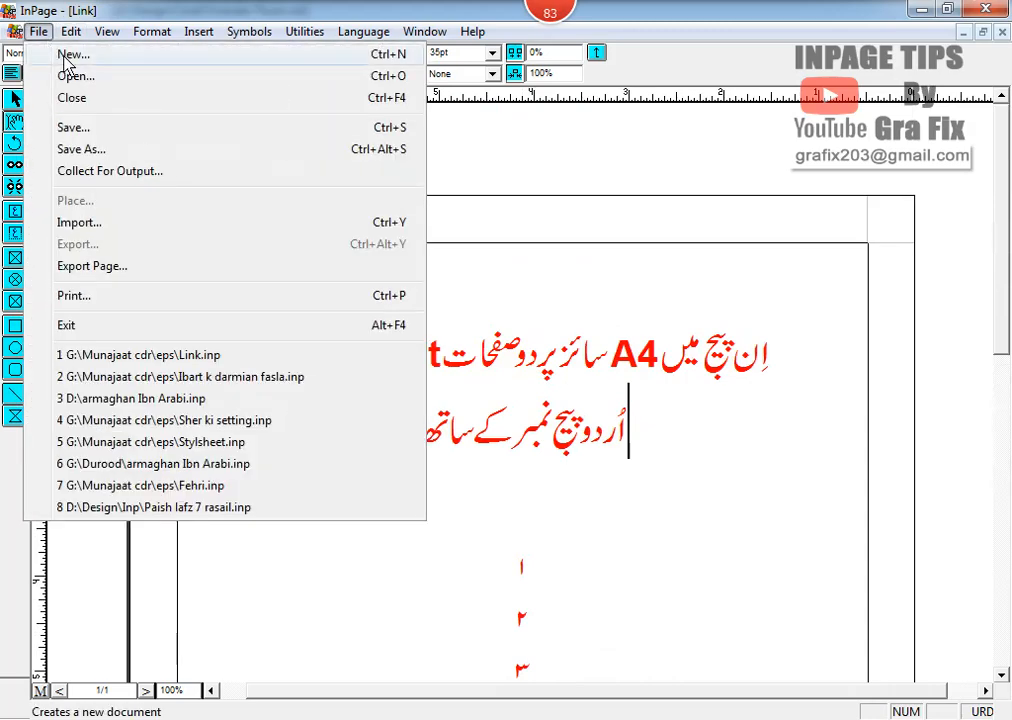
click(85, 62)
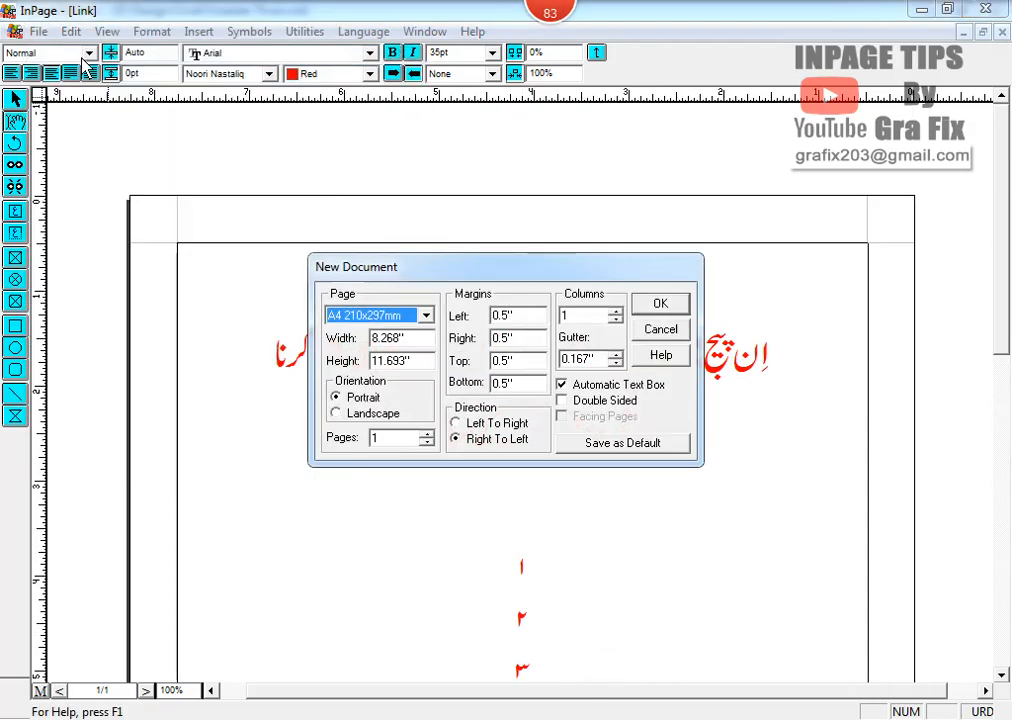
click(337, 414)
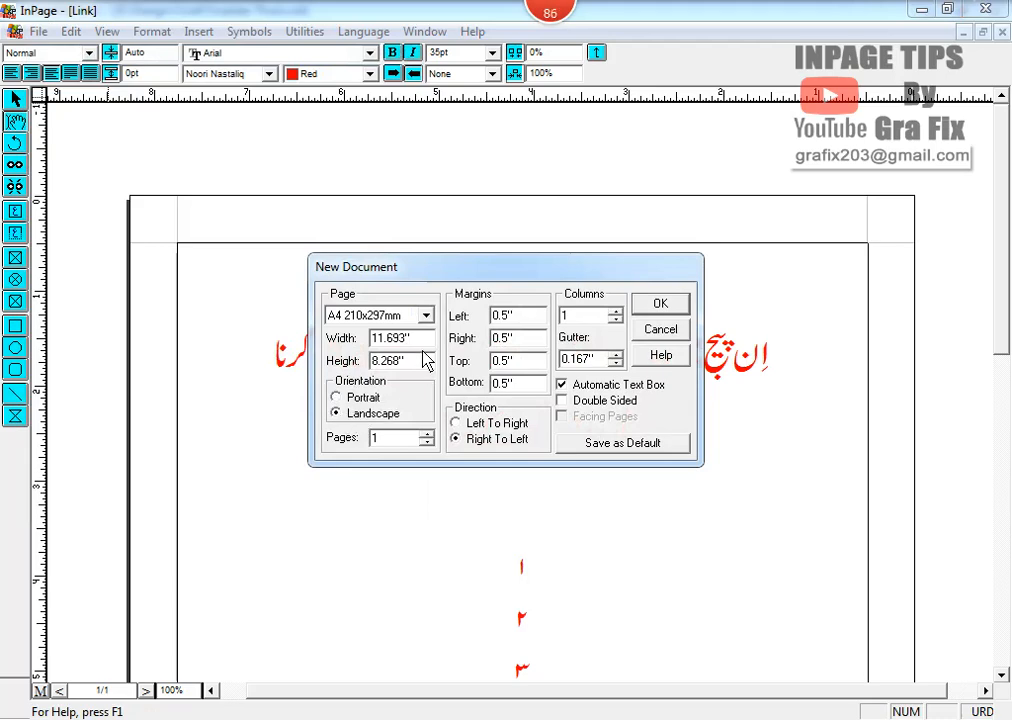
click(662, 305)
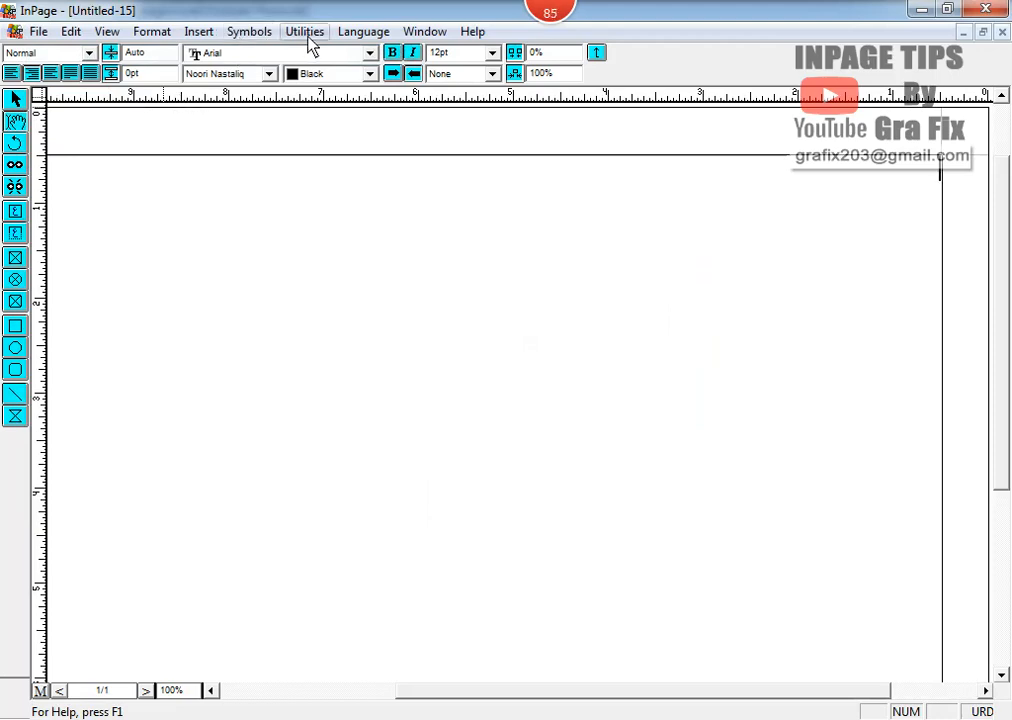
- On the master page at 50% zoom, select the automatic text box and place a vertical and a horizontal guide through its centre
click(108, 32)
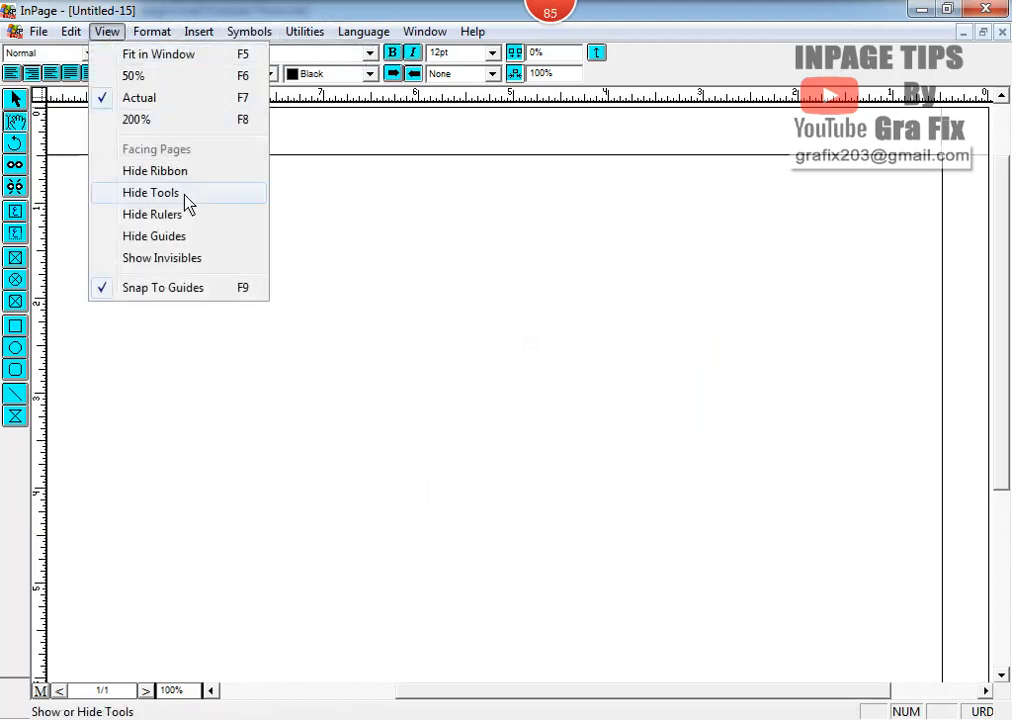
click(162, 80)
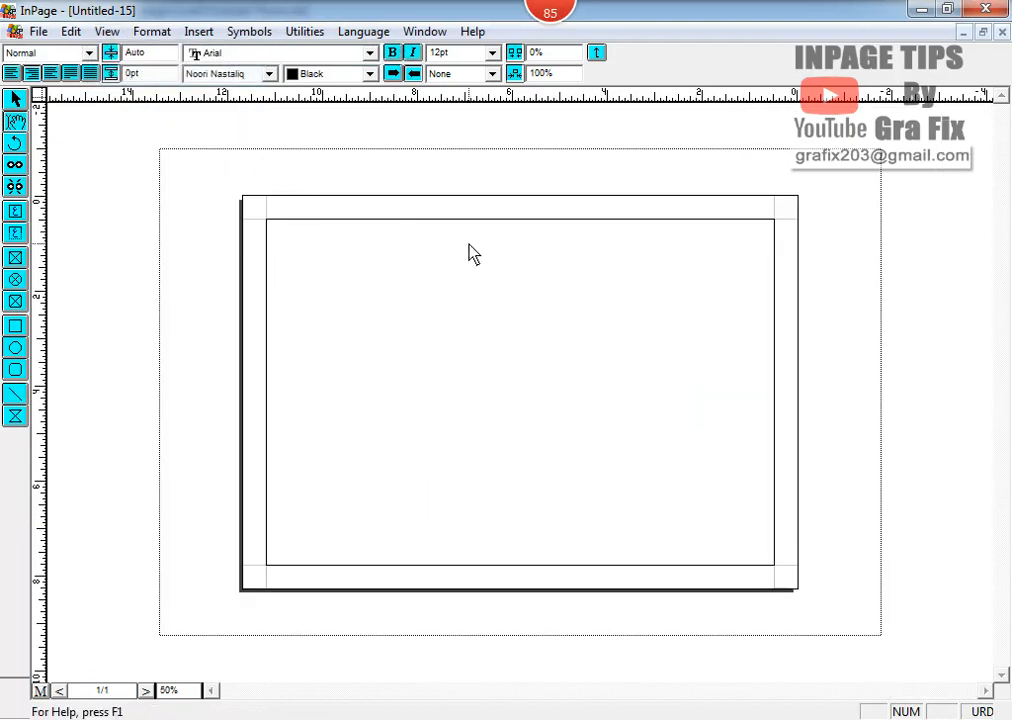
click(15, 99)
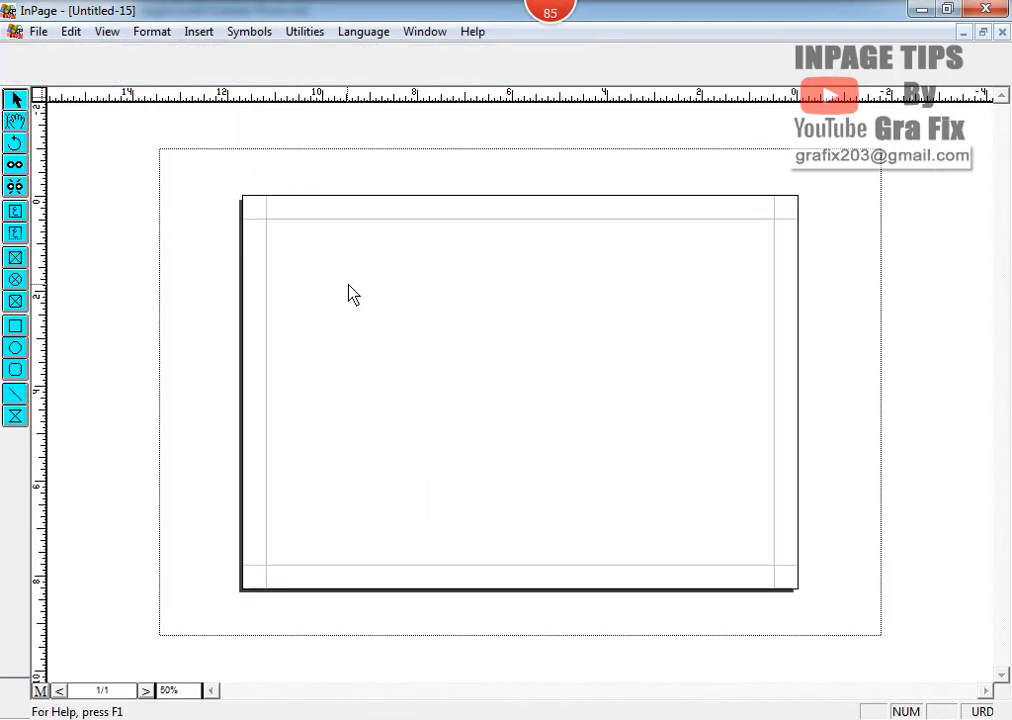
click(350, 293)
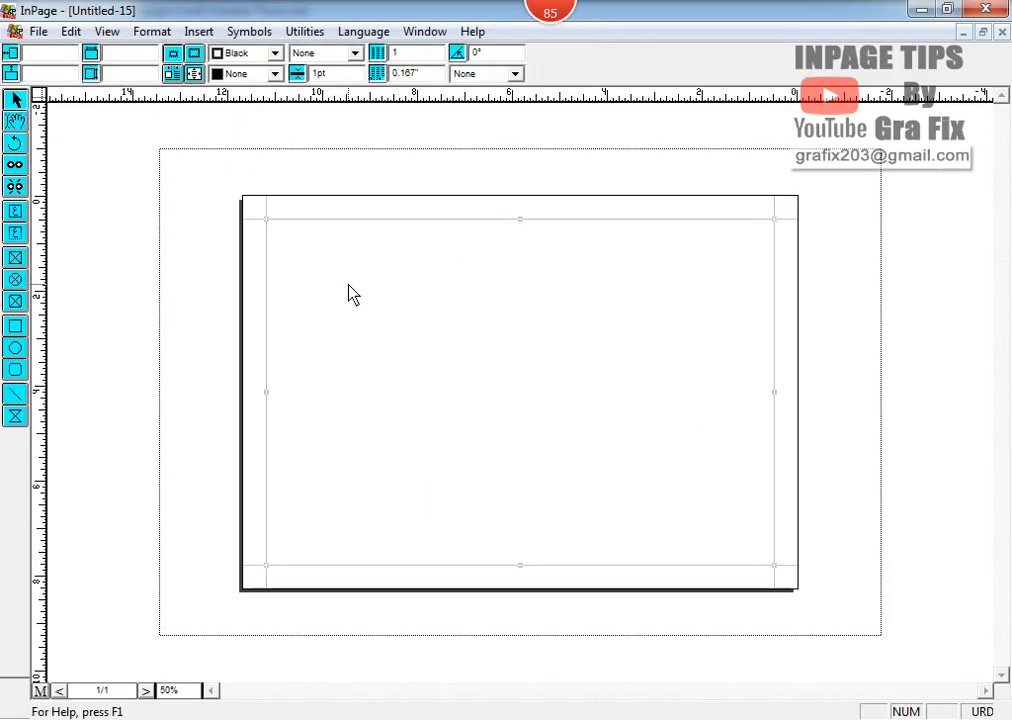
click(41, 692)
click(474, 425)
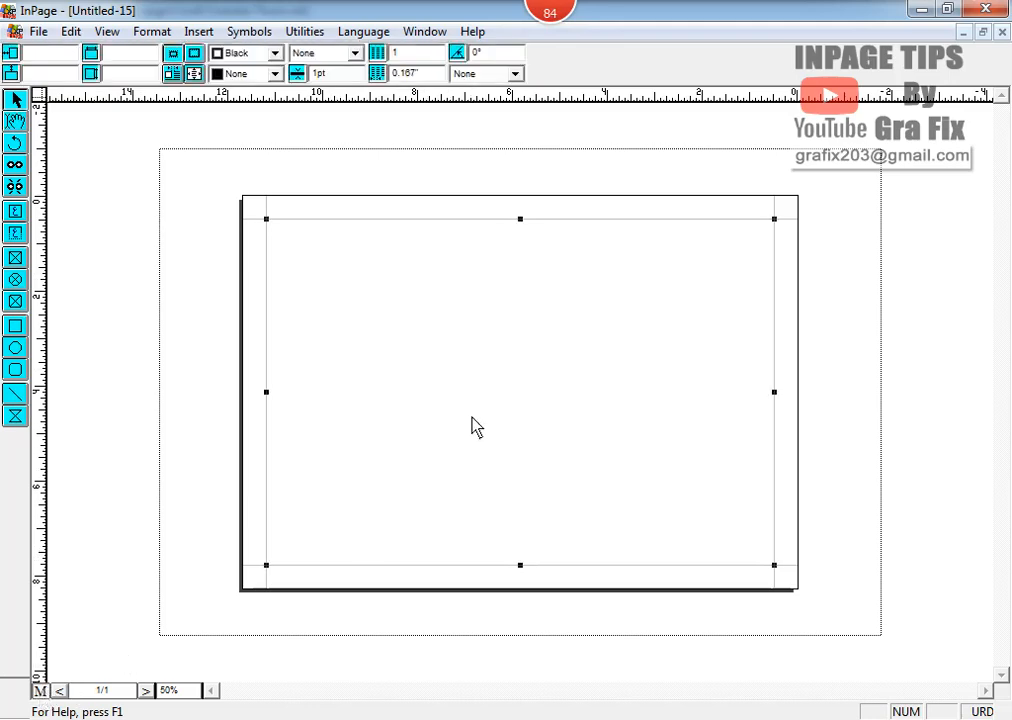
drag(177, 424, 522, 413)
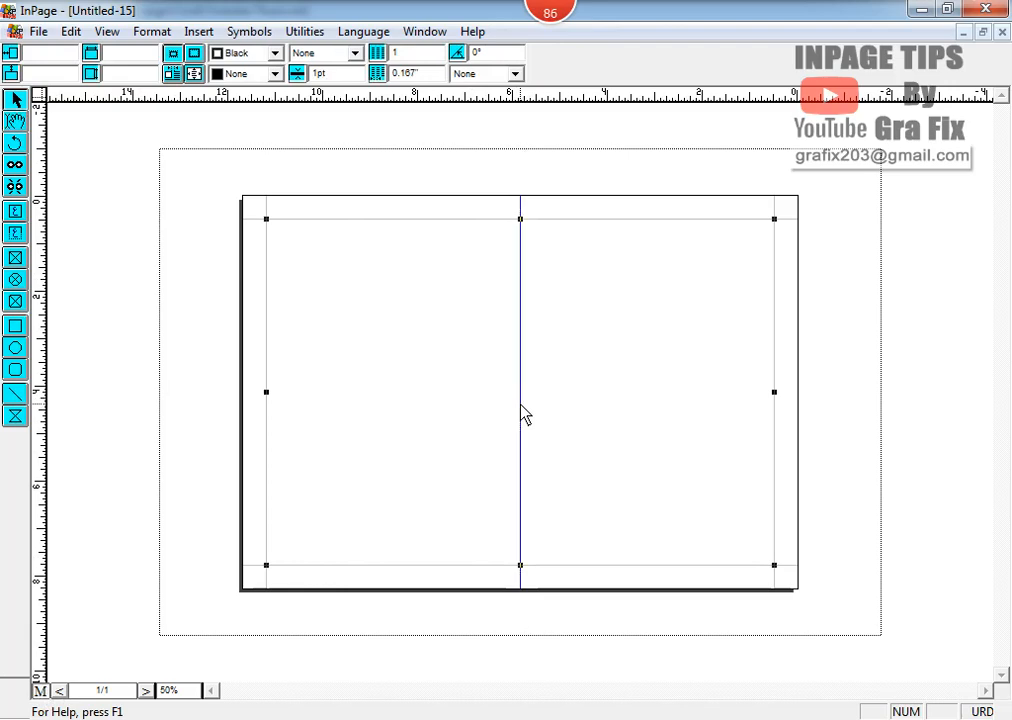
drag(534, 97, 542, 402)
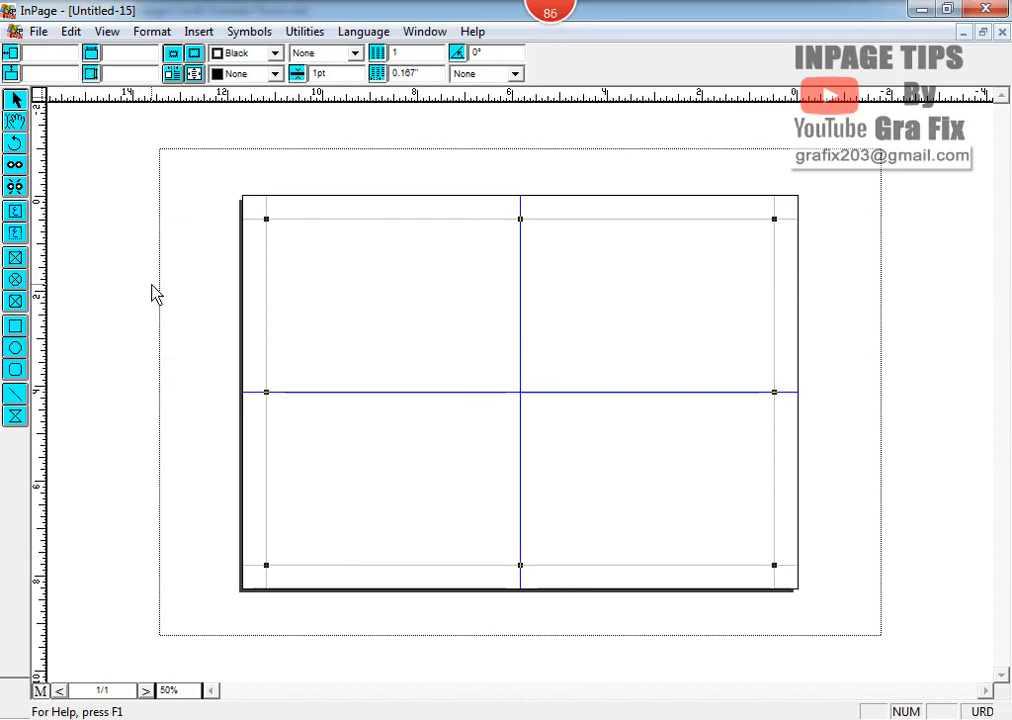
- Draw a text box on the right half of the page and set its width to 4.5 and height to 6 inches
click(17, 213)
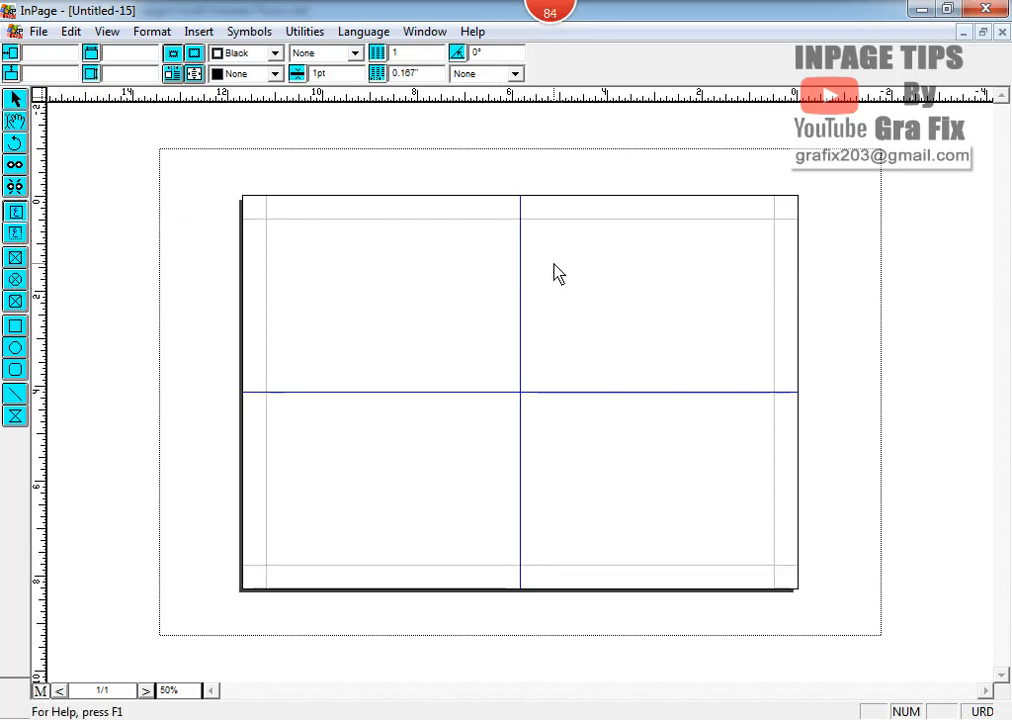
drag(554, 265, 745, 520)
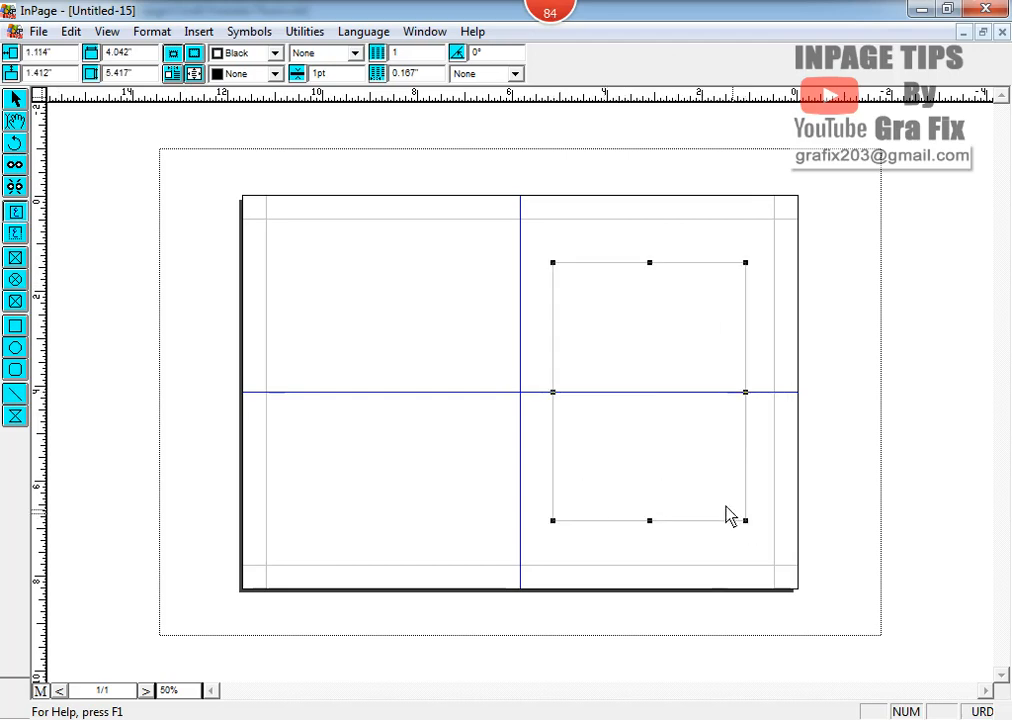
double_click(116, 52)
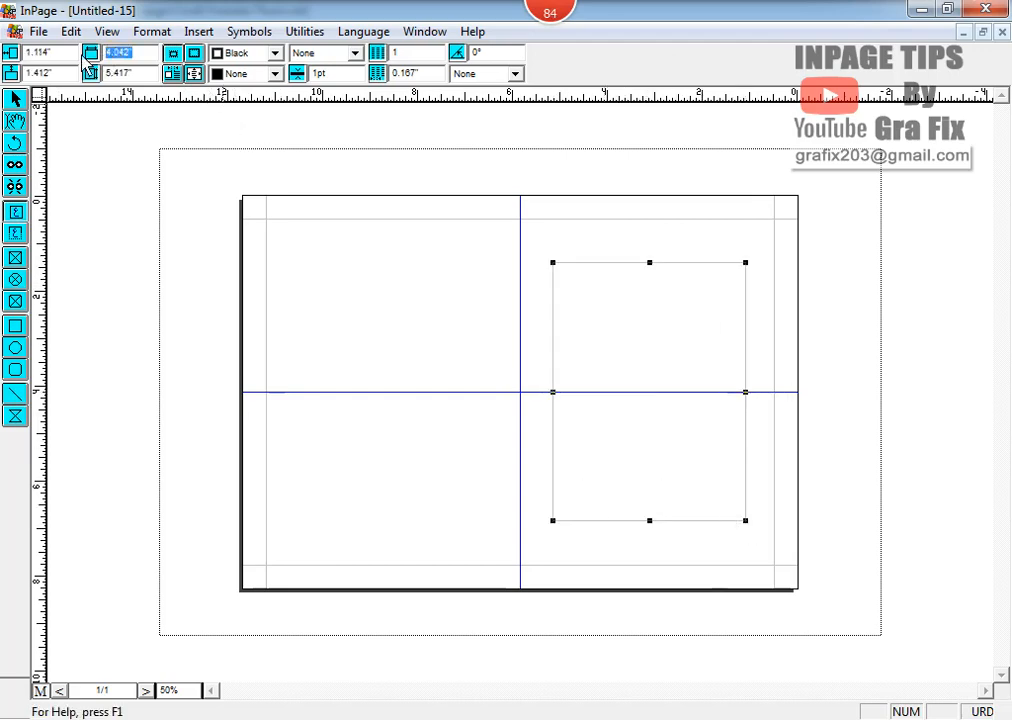
text(4.5)
key(Tab)
text(6)
key(Return)
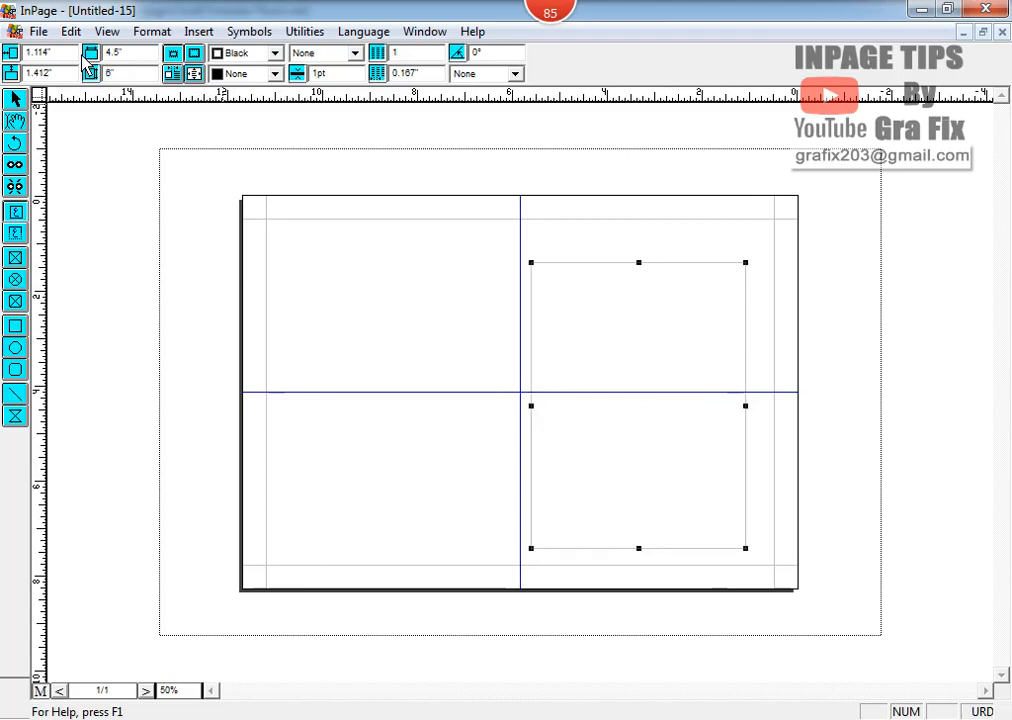
click(641, 366)
click(645, 366)
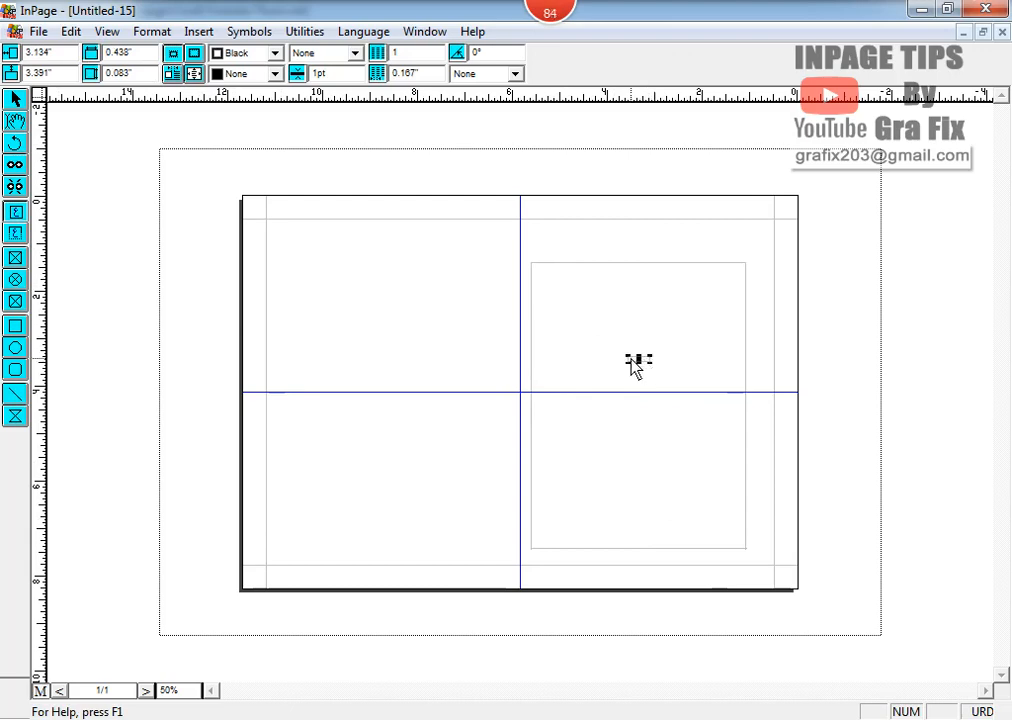
key(Delete)
click(600, 412)
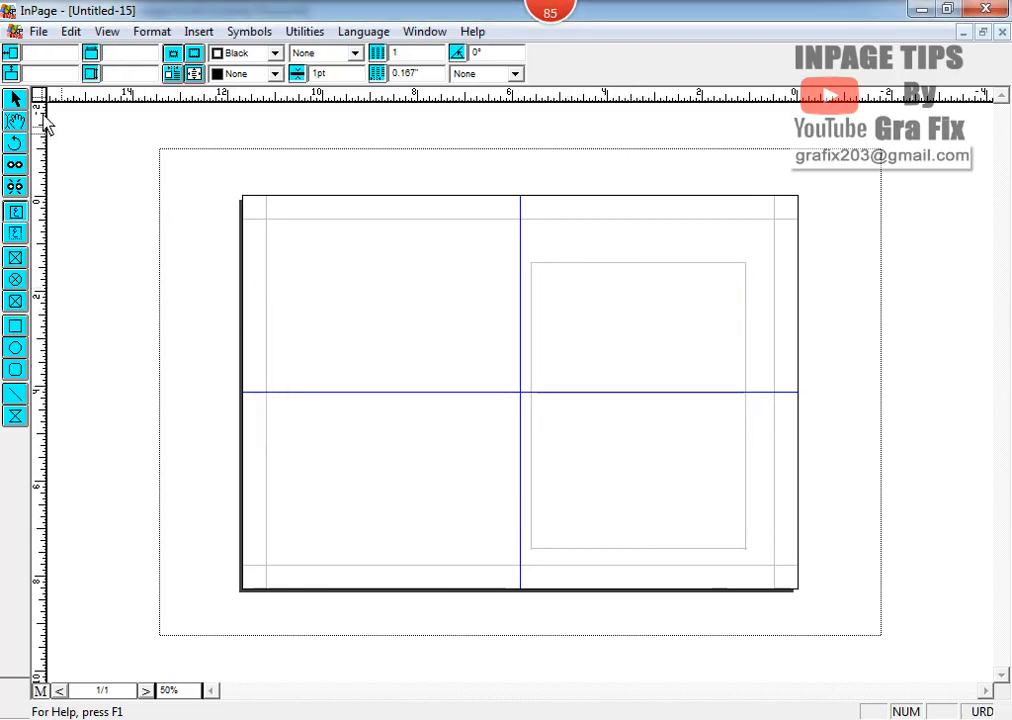
- Centre the text box in the page's right half, positioning it at about 0.87 inches horizontally and 1.15 inches vertically
click(637, 343)
drag(653, 364, 659, 357)
key(Up)
key(Up)
key(Up)
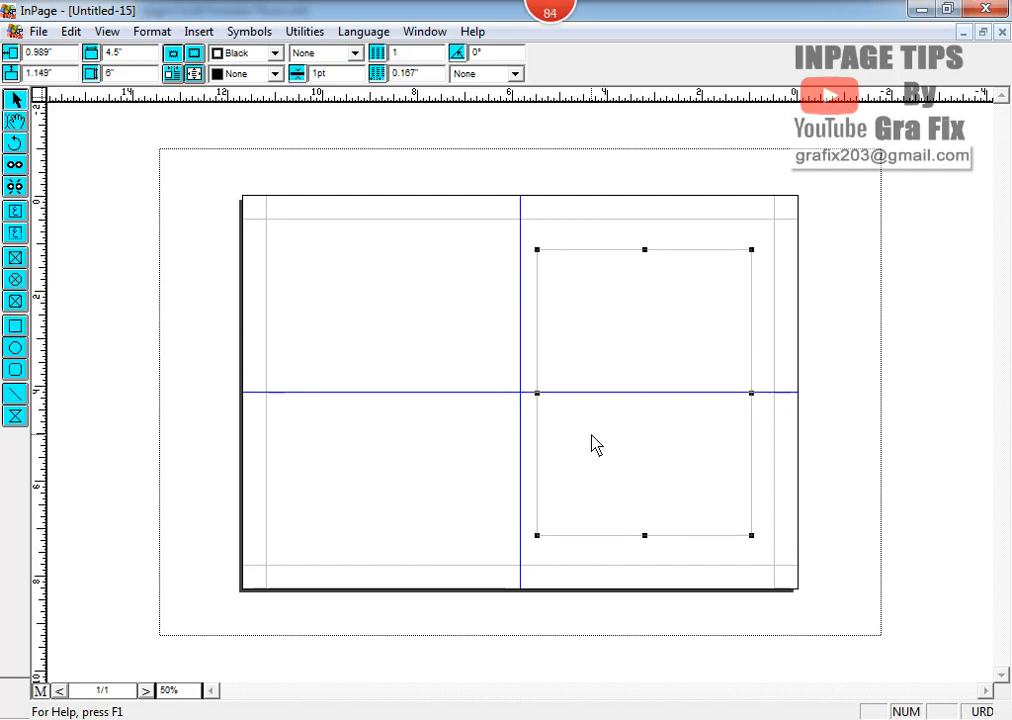
key(Right)
key(Right)
key(Right)
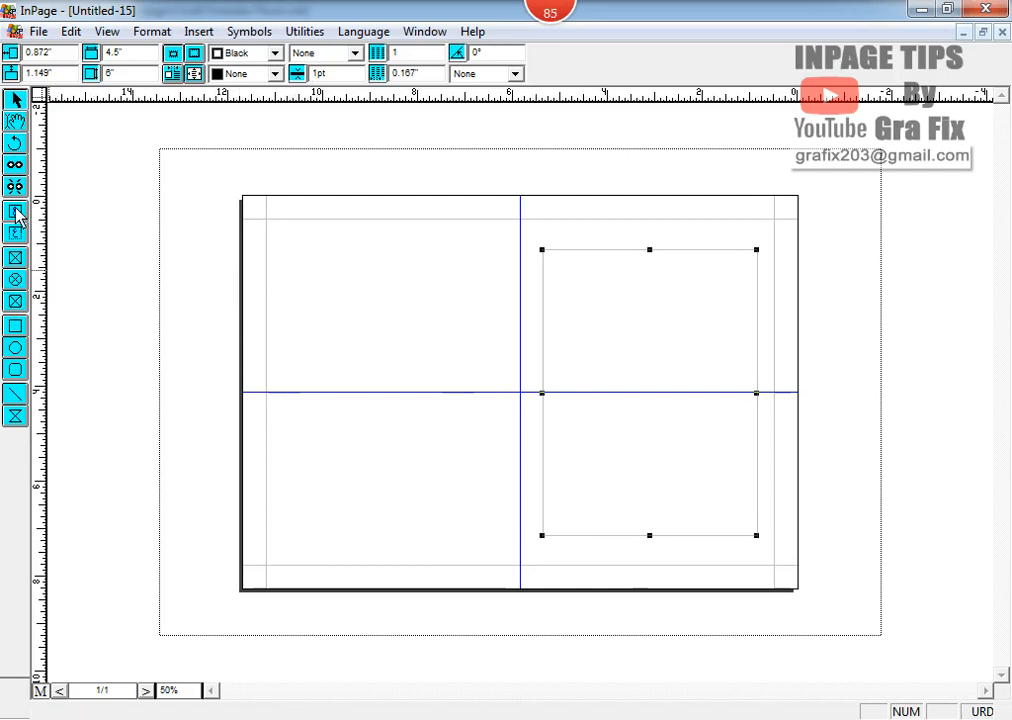
- Draw a second text box on the left half of the page and make it 4.5 inches wide and 6 inches high
click(210, 312)
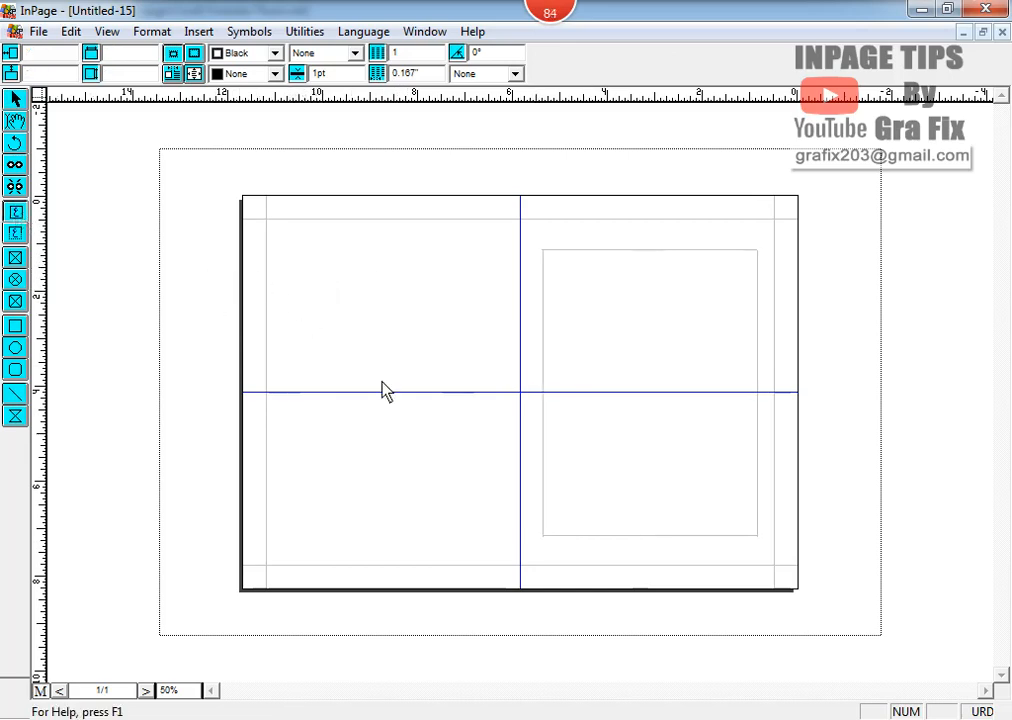
drag(302, 255, 495, 542)
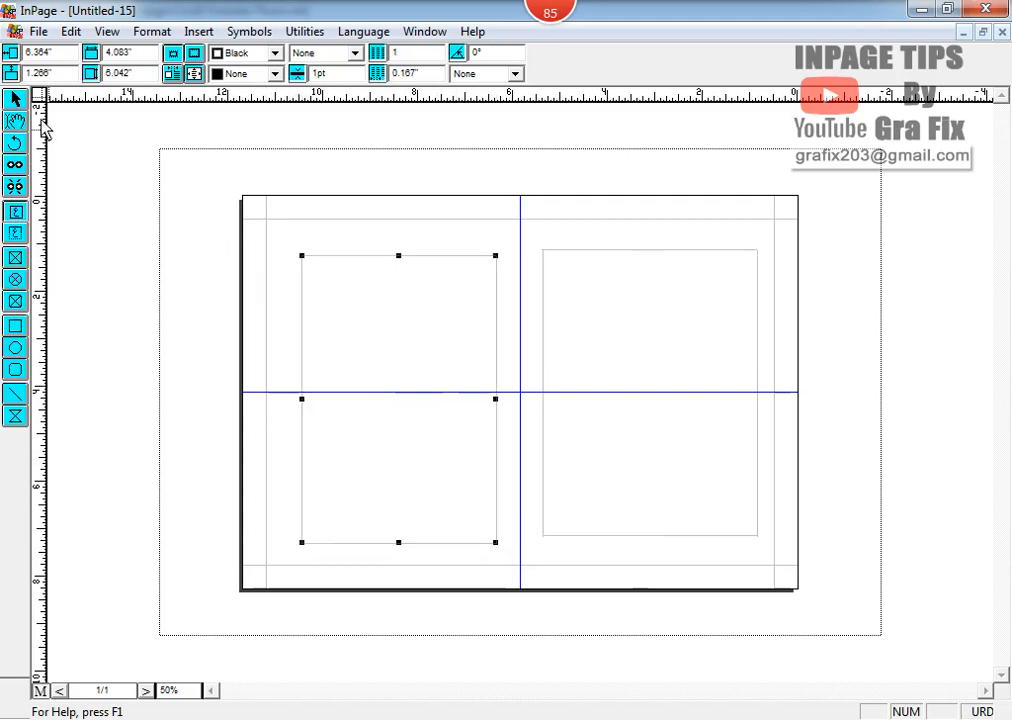
double_click(112, 52)
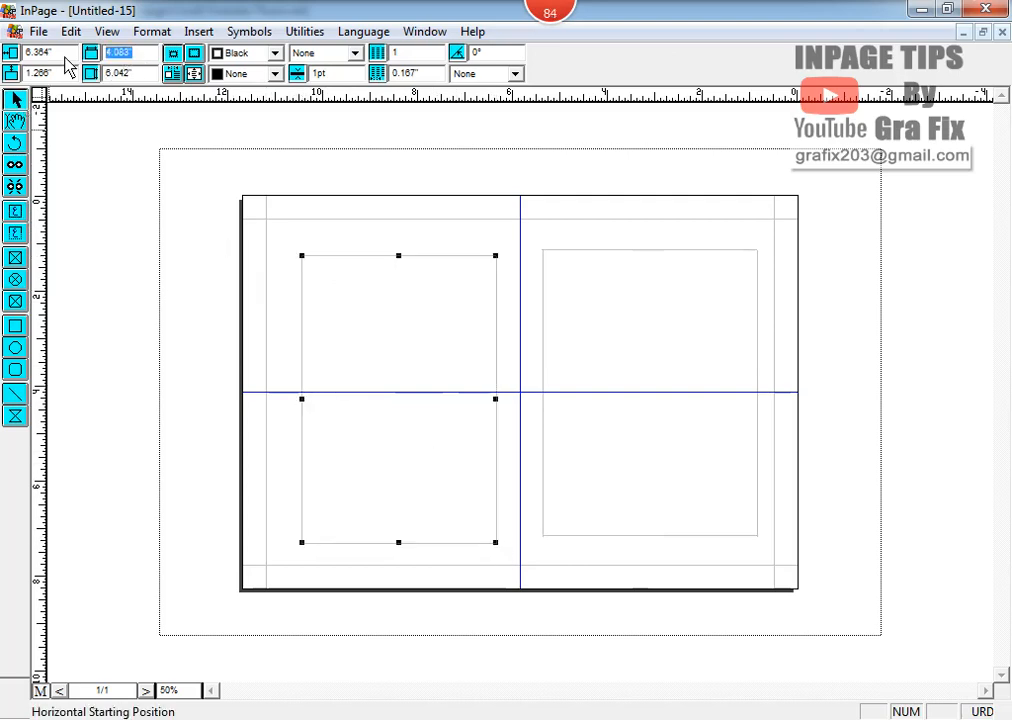
text(4.5)
key(Tab)
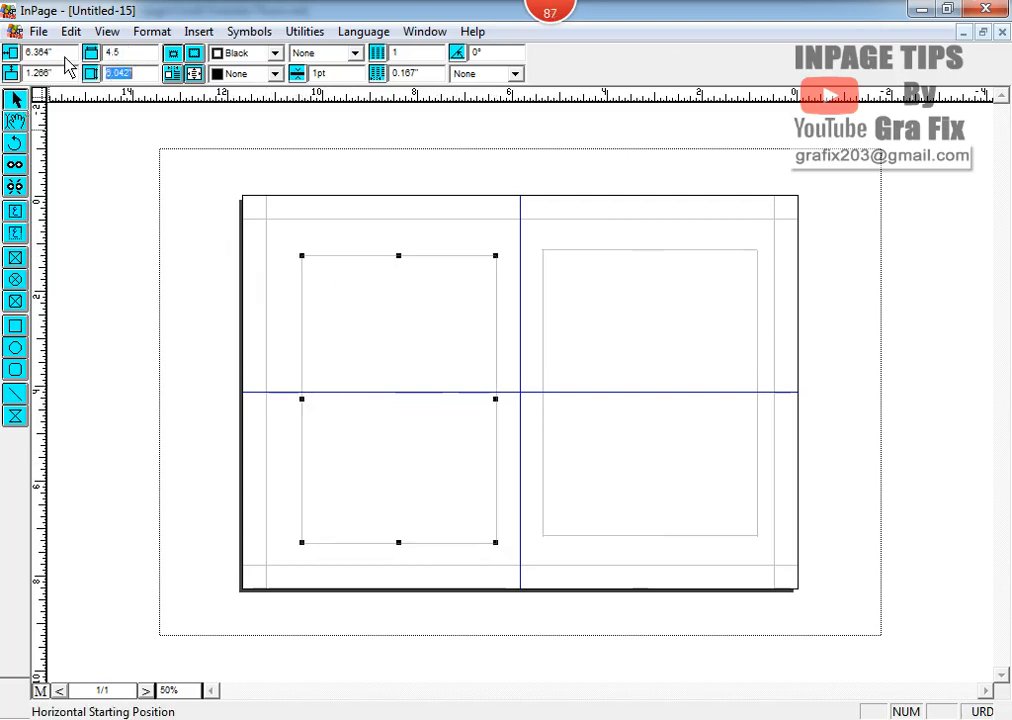
text(6)
key(Return)
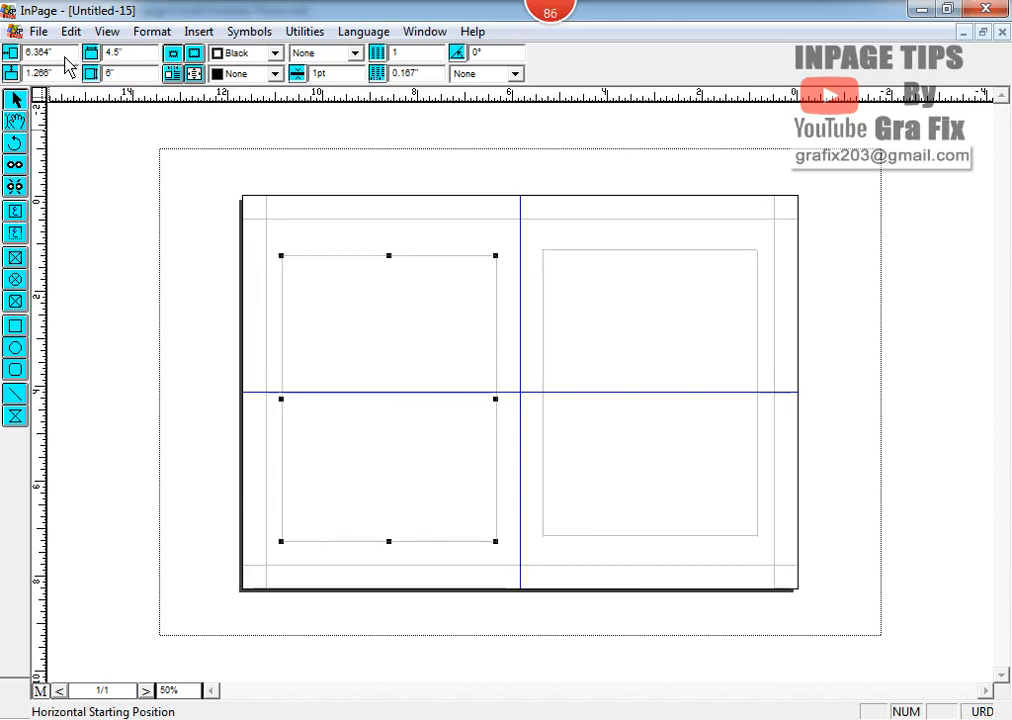
- Try to save the document over the existing Link file in the eps folder
key(ctrl+s)
click(340, 358)
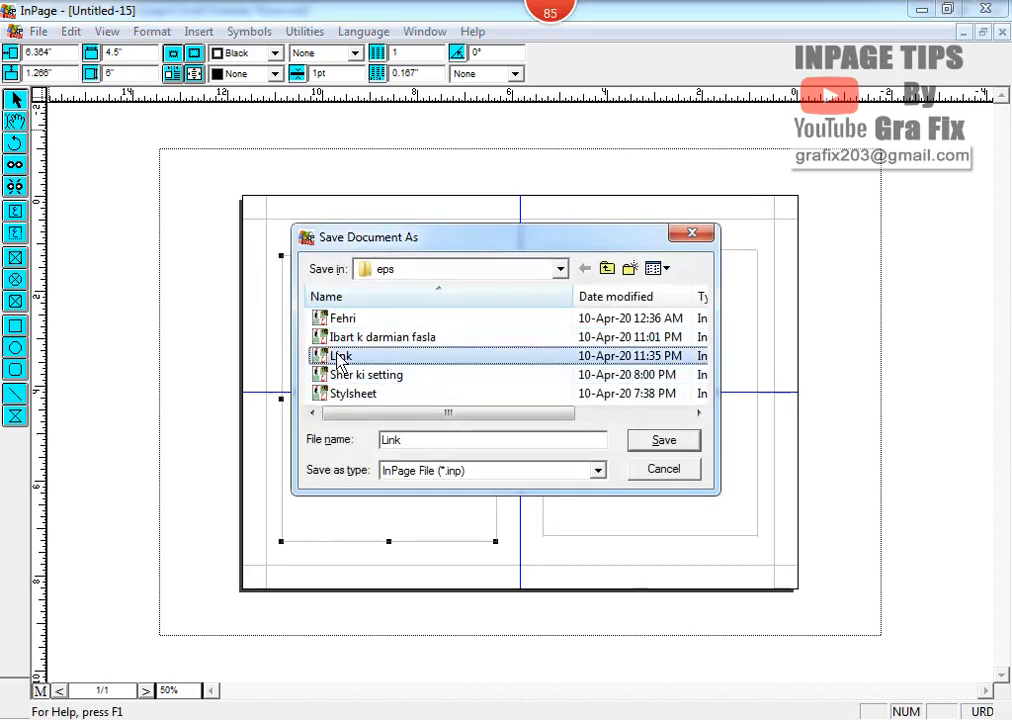
click(665, 445)
click(568, 380)
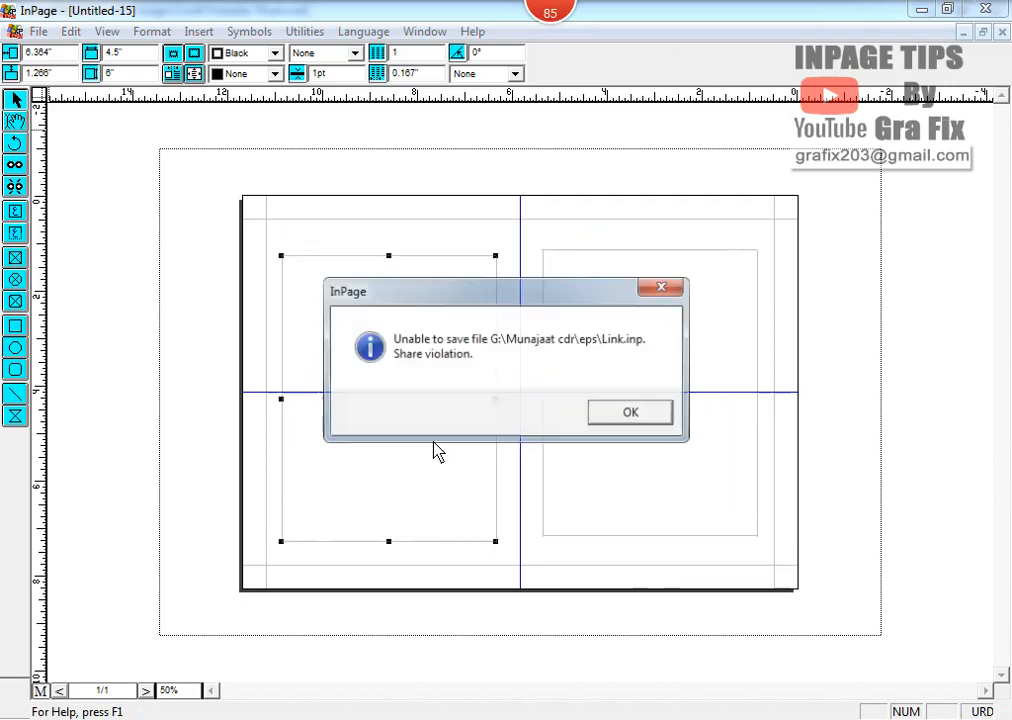
click(655, 418)
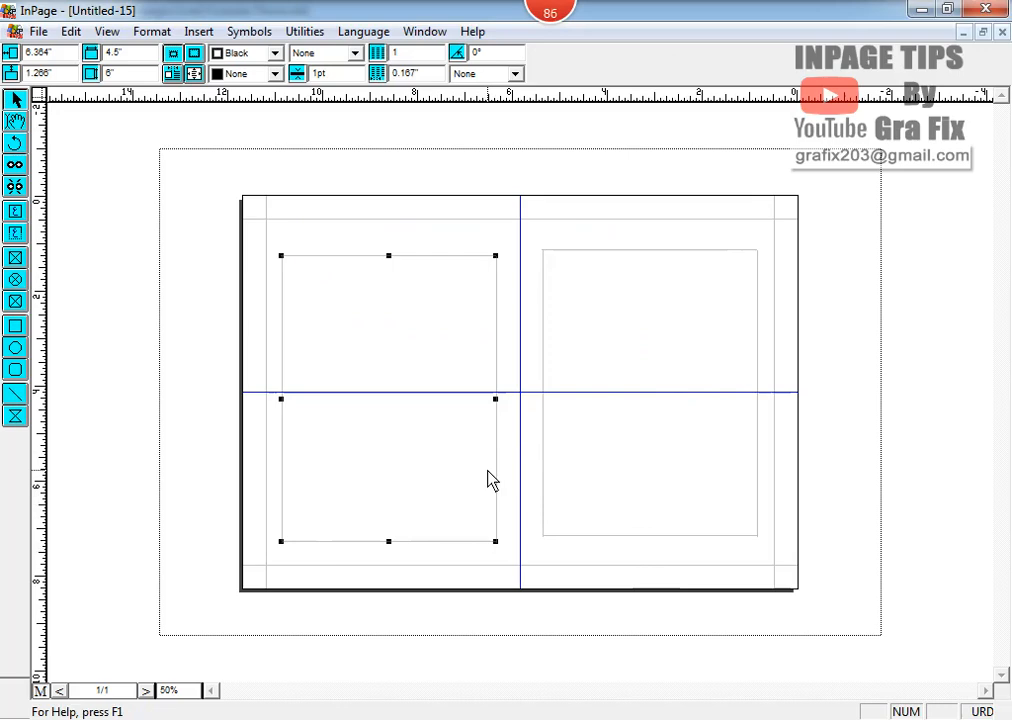
- Nudge the left text box up to a vertical position of 1.149 inches, level with the right text box
key(Up)
key(Up)
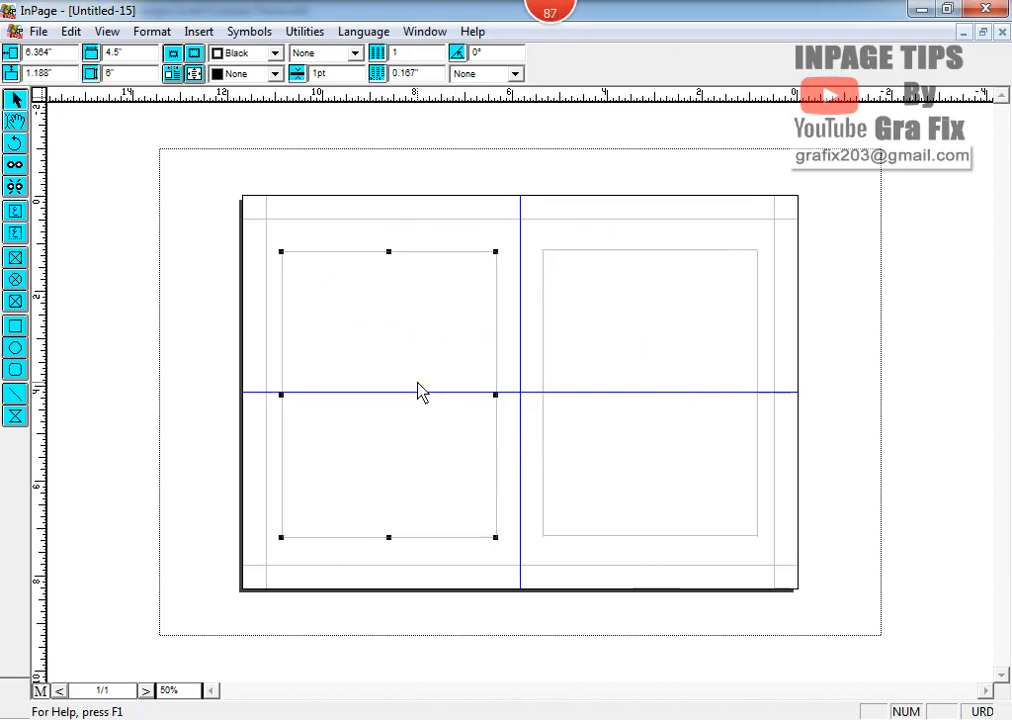
key(Up)
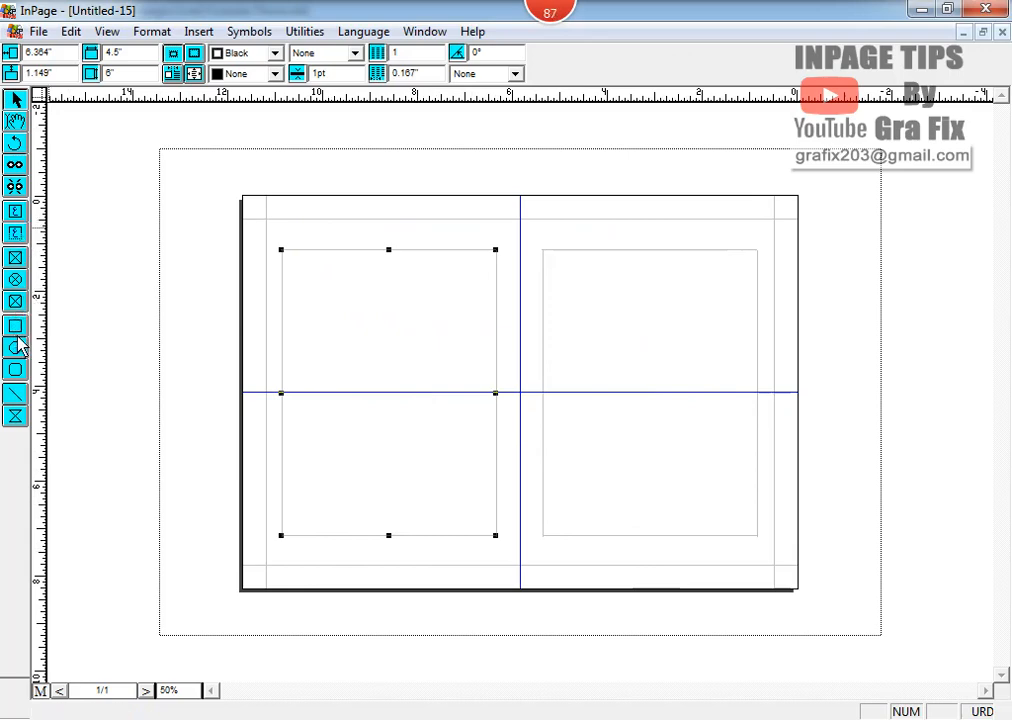
- Draw a horizontal line about 4.5 inches long along the top edge of the right text box
click(15, 393)
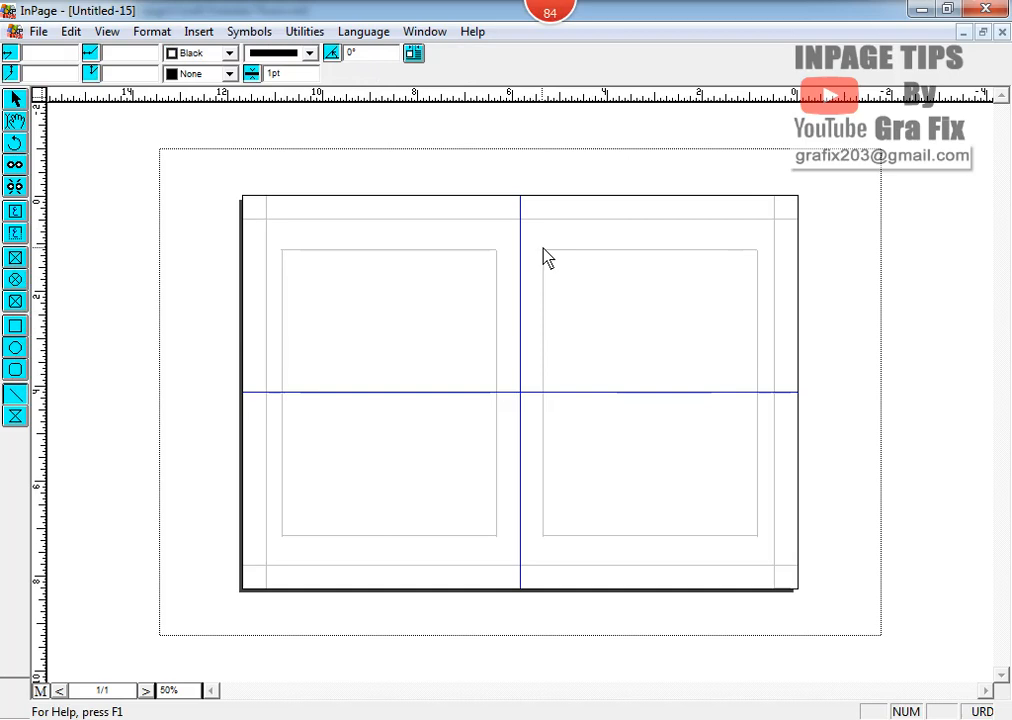
drag(543, 249, 760, 265)
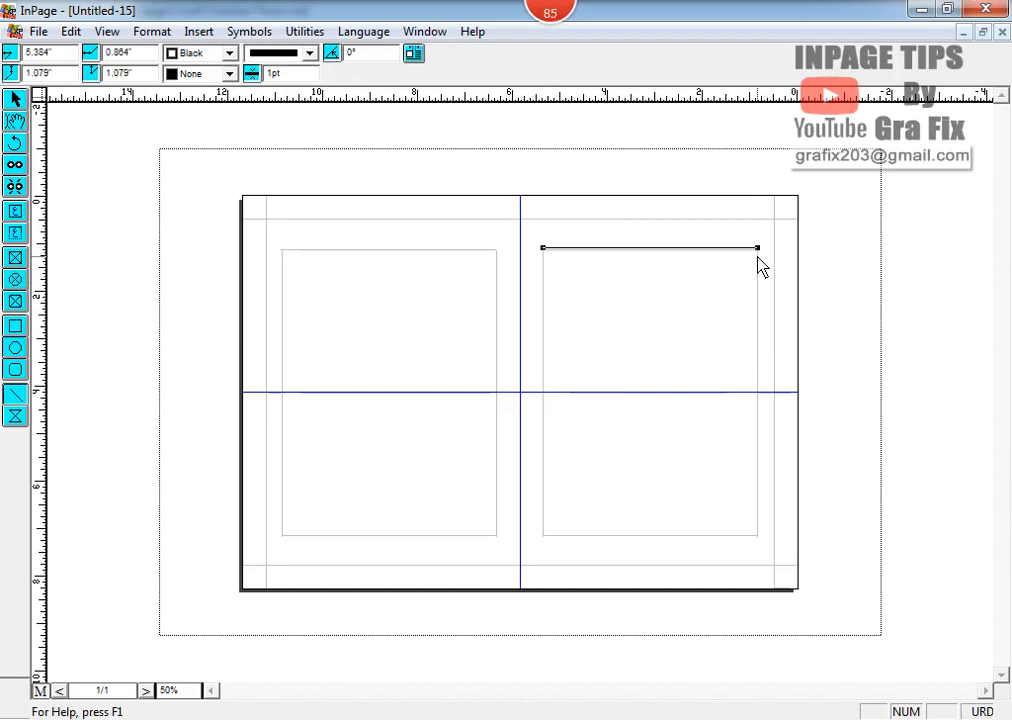
click(15, 99)
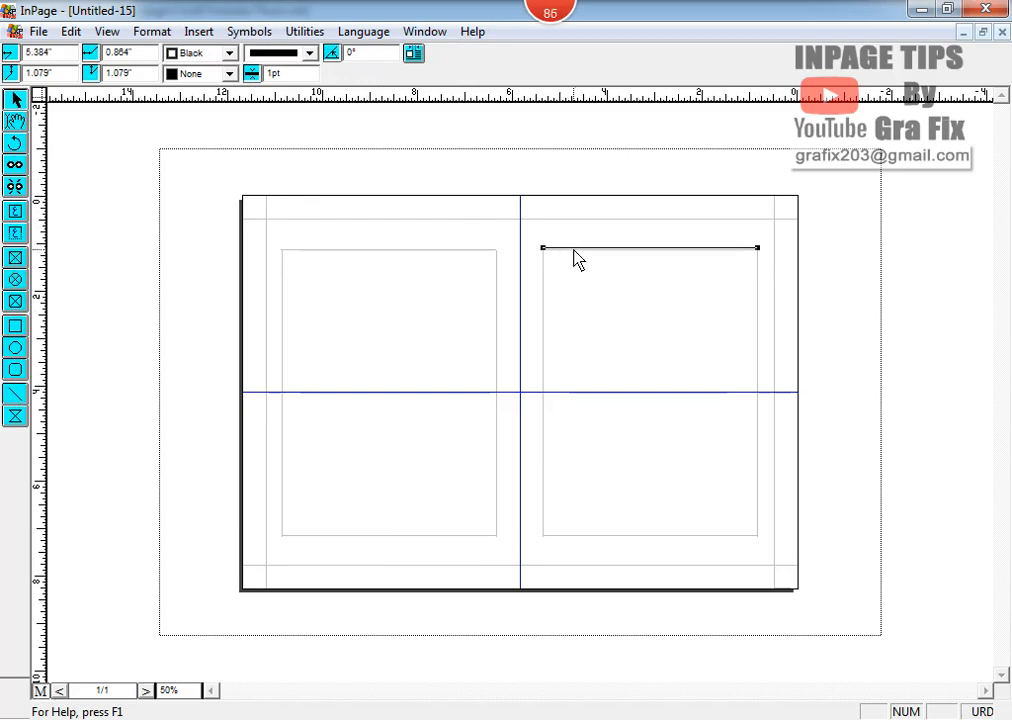
- Copy the header line onto the left page and place it along the top edge of the left text box at about 1.067 inches
right_click(575, 249)
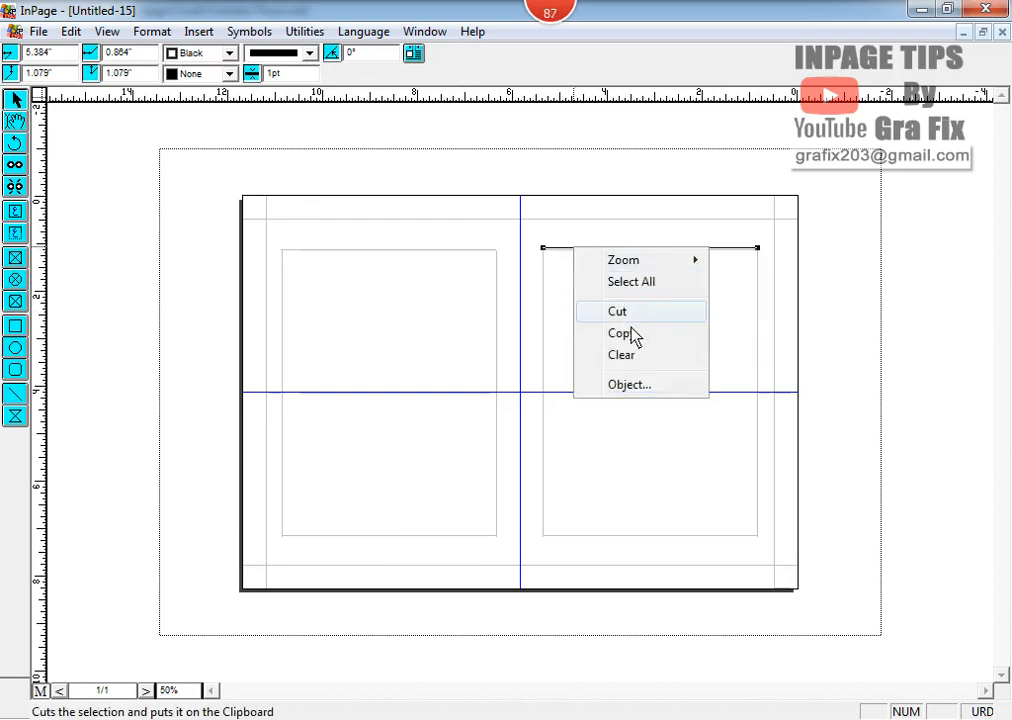
click(571, 333)
right_click(417, 240)
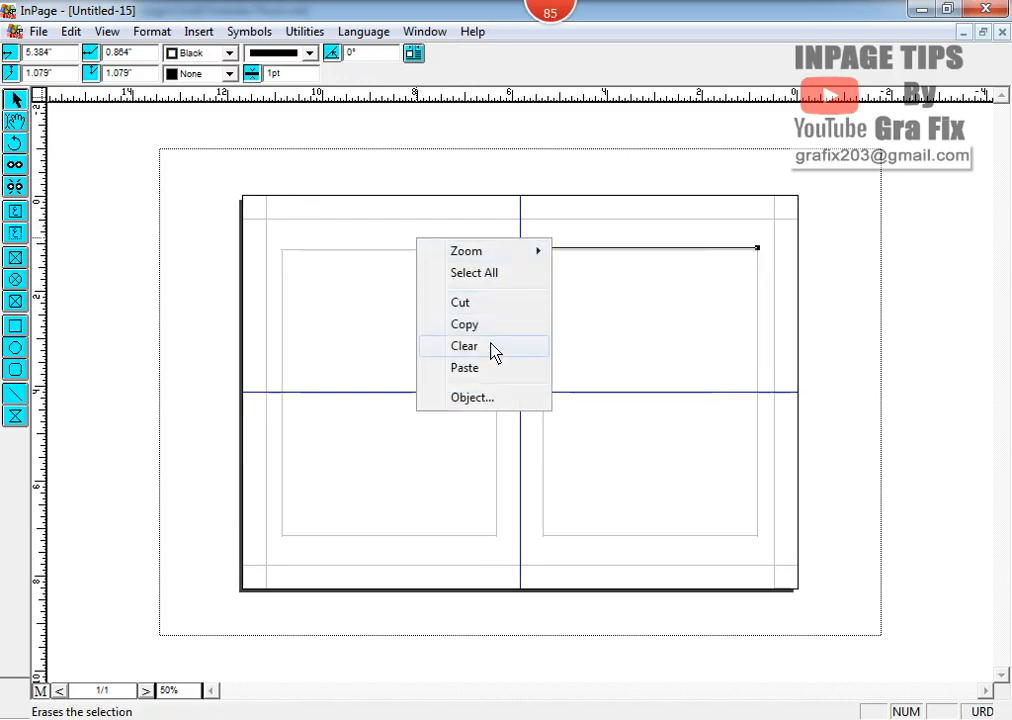
click(488, 368)
click(429, 235)
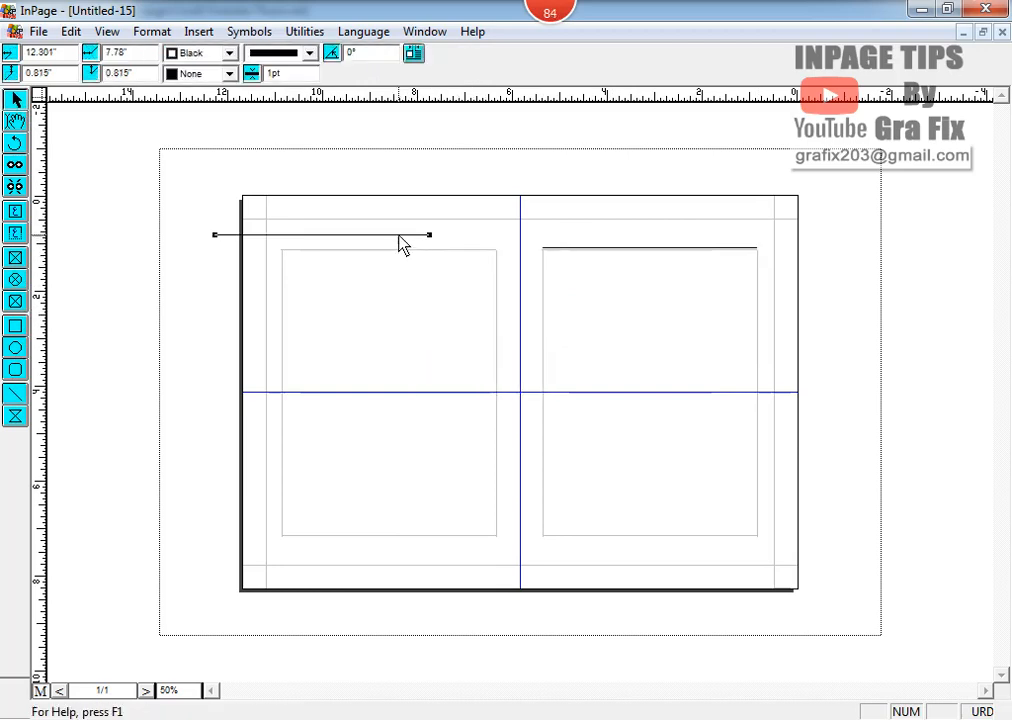
drag(400, 235, 467, 258)
key(Up)
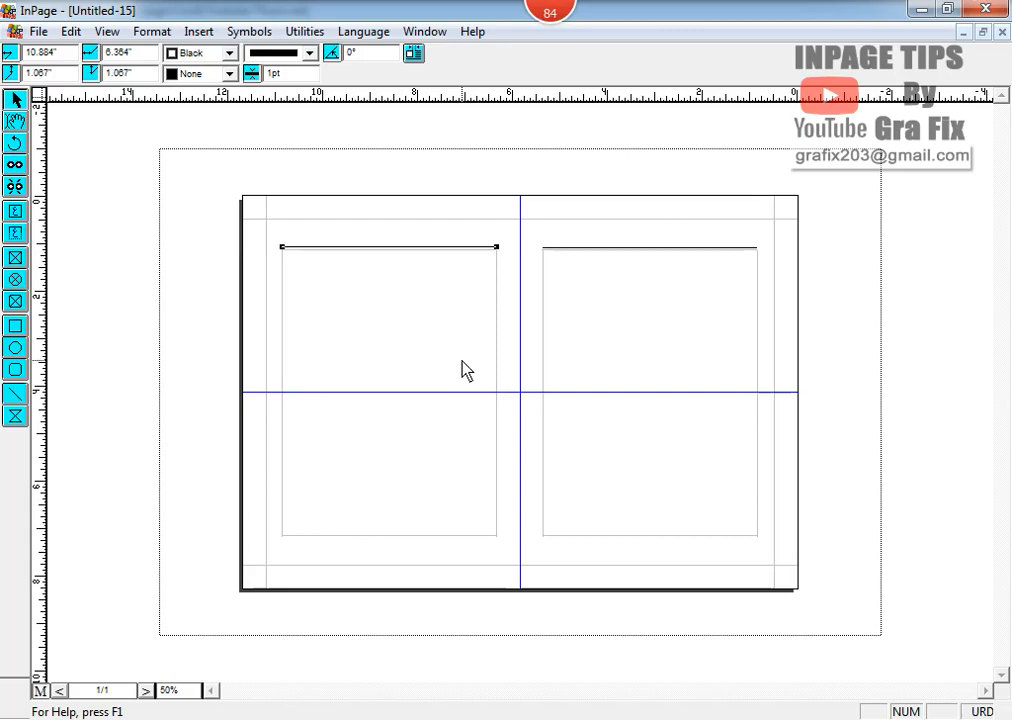
- Draw a title text box about 2.06 inches wide above the right header line and enter "ان پیج کی کتاب" at 19pt
click(16, 234)
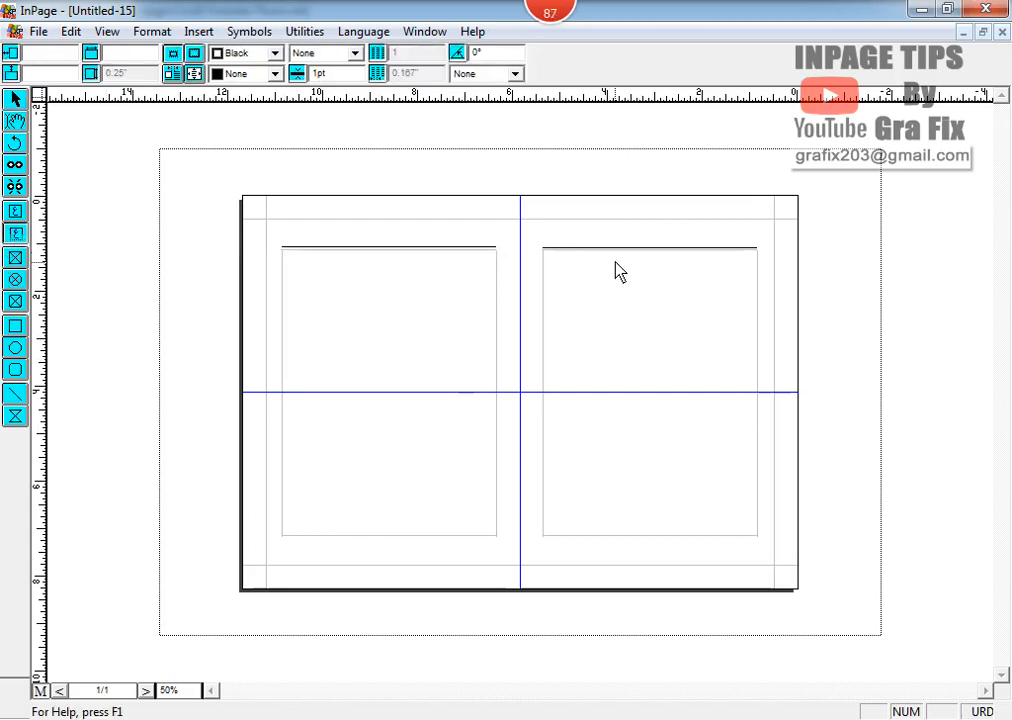
mouse_move(662, 222)
mouse_down()
mouse_move(759, 253)
mouse_move(759, 263)
mouse_up()
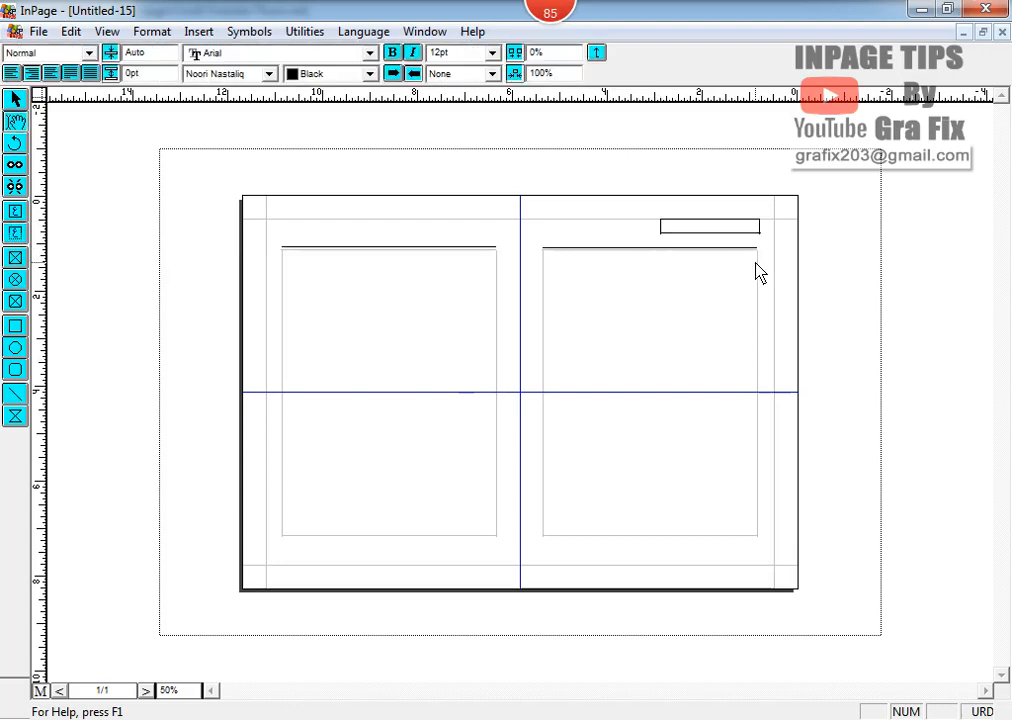
key(ctrl+shift+period)
key(ctrl+shift+period)
key(ctrl+shift+period)
key(ctrl+shift+period)
key(ctrl+shift+period)
key(ctrl+shift+period)
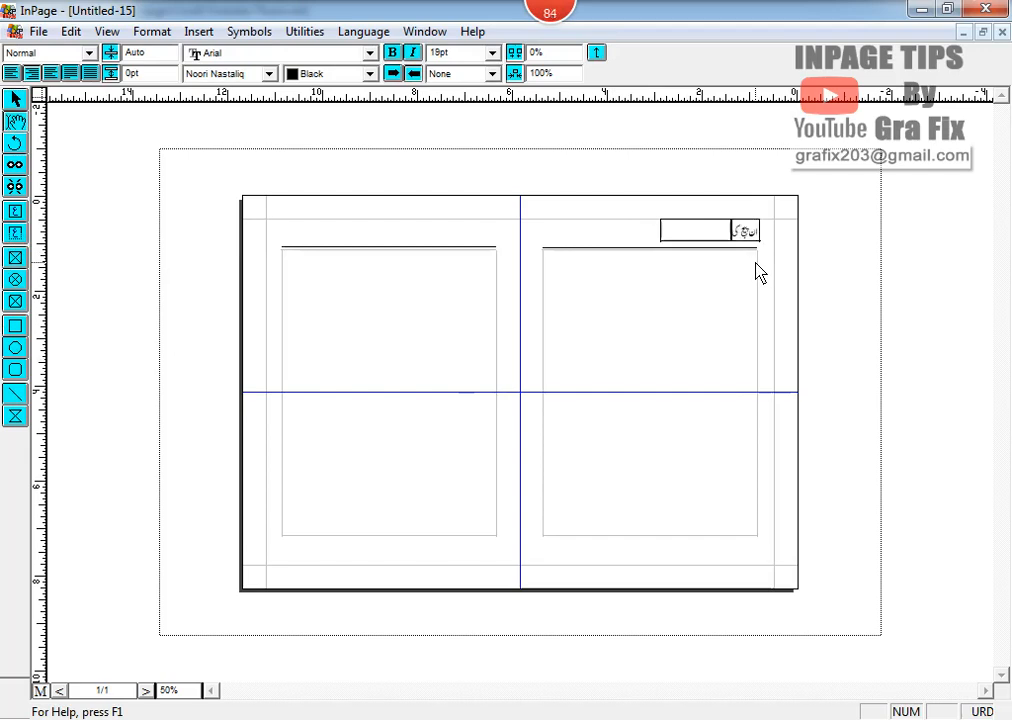
text(ب)
- Enlarge the title text to 25pt and nudge its box up to 0.461 inches, clear of the header line
key(ctrl+a)
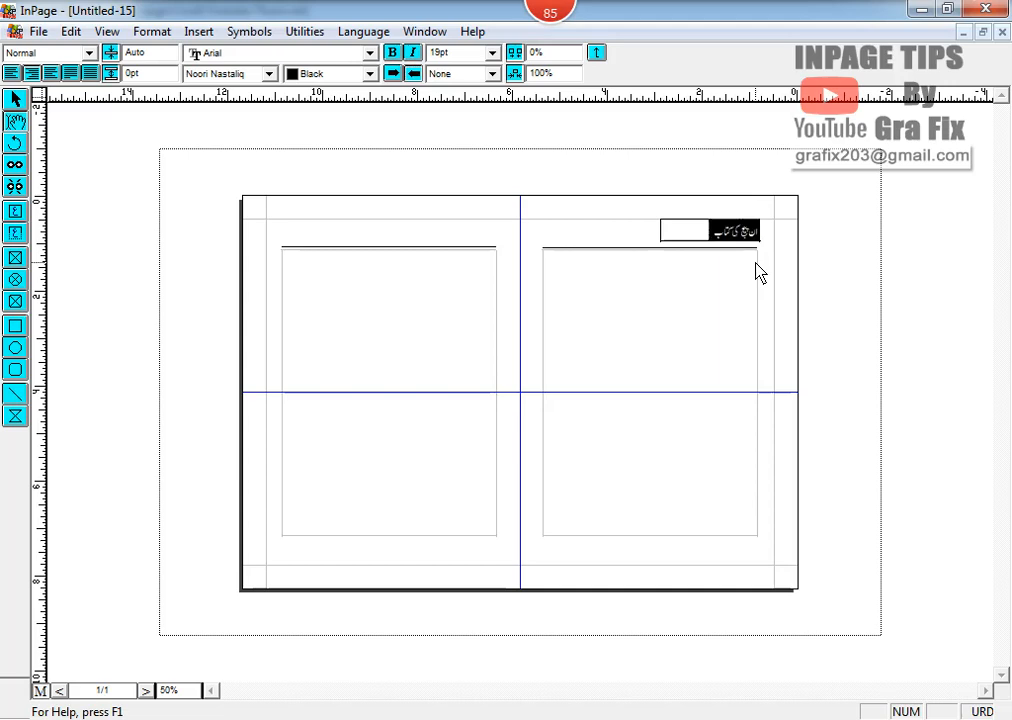
key(ctrl+shift+period)
key(ctrl+shift+period)
key(ctrl+shift+period)
key(ctrl+shift+period)
key(ctrl+shift+period)
key(ctrl+shift+period)
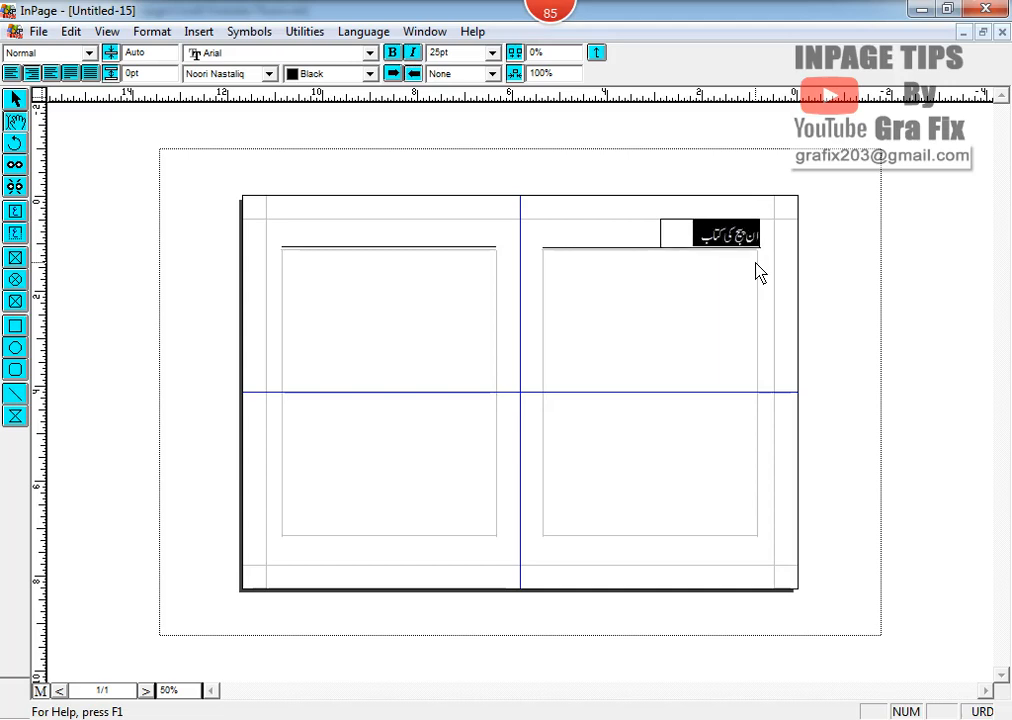
click(16, 100)
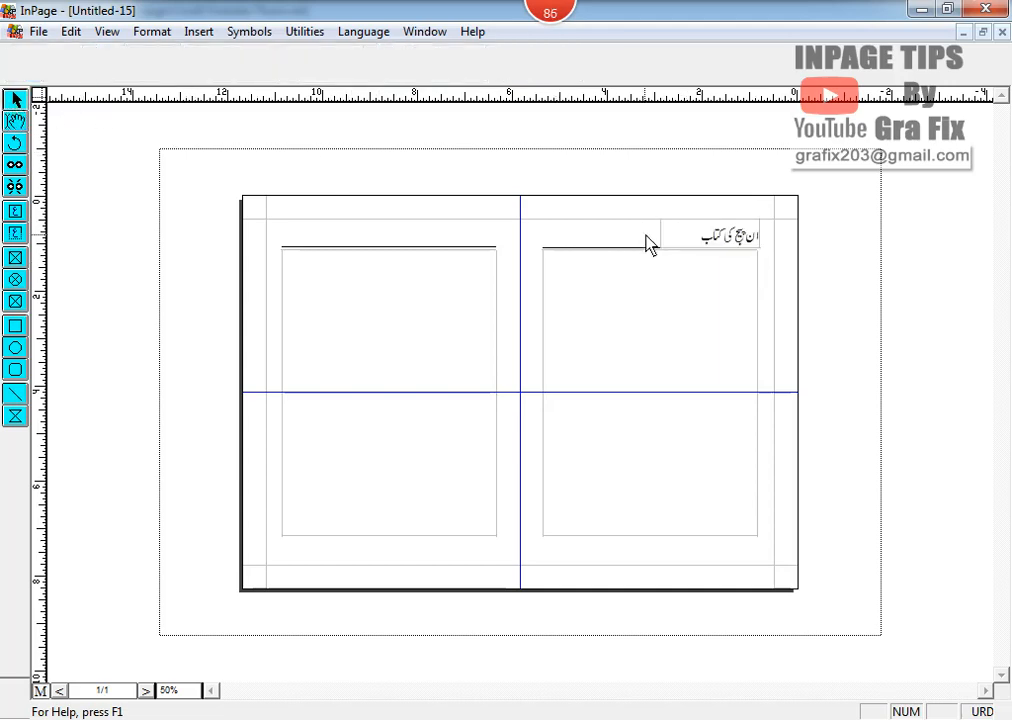
click(680, 246)
key(Up)
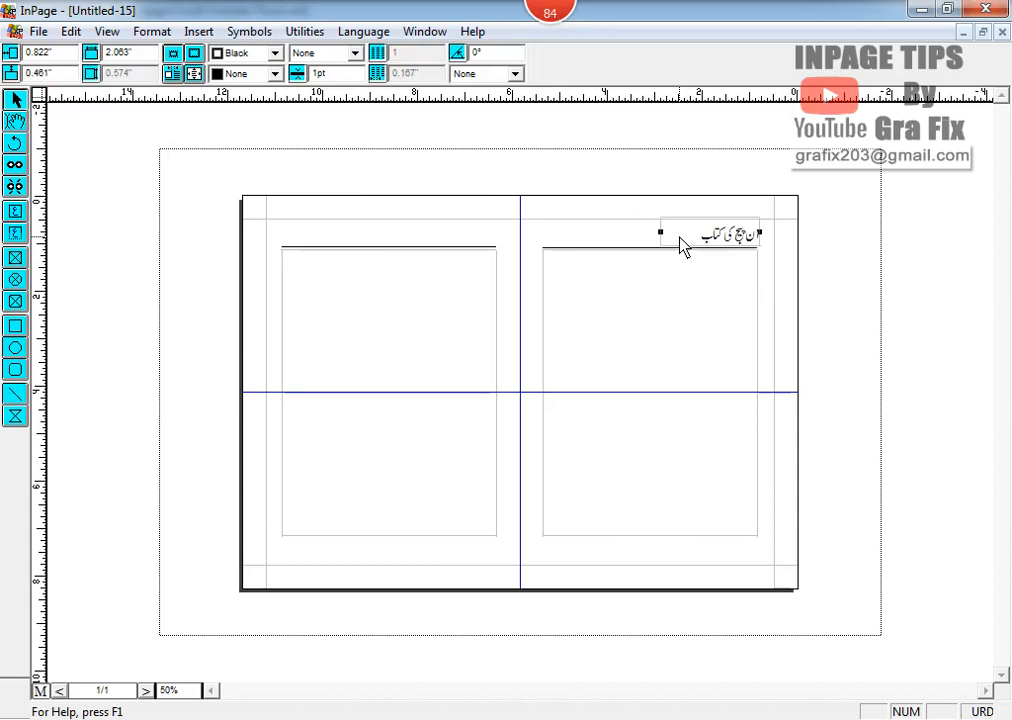
- Copy the title box onto the left page and place it above the header line, flush with the line's right end
right_click(680, 246)
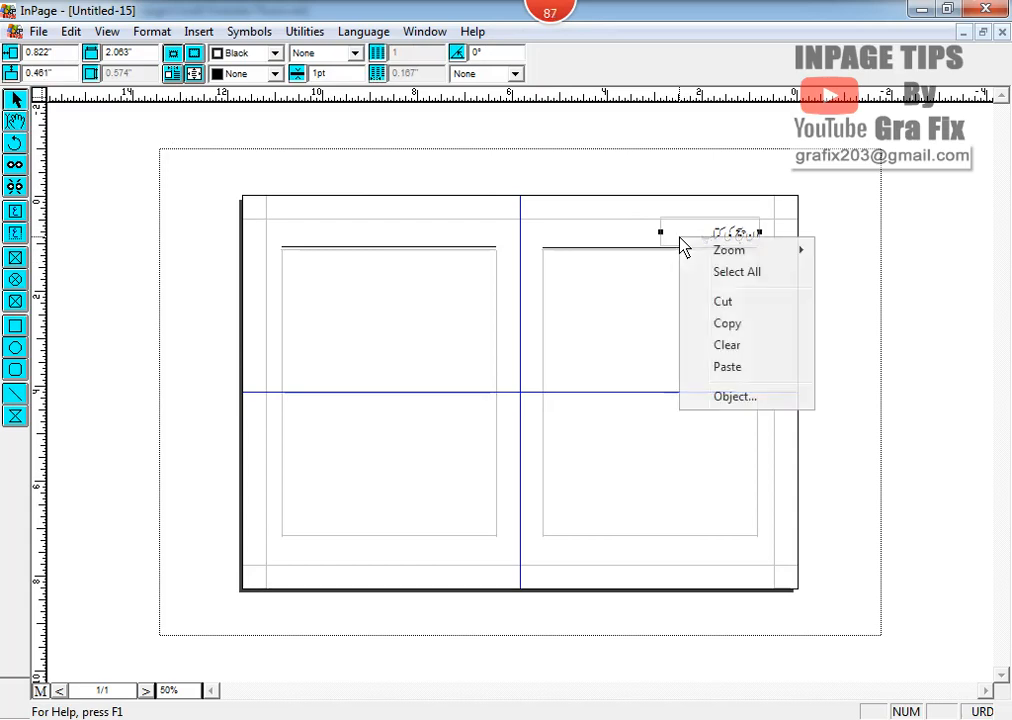
click(738, 328)
right_click(429, 204)
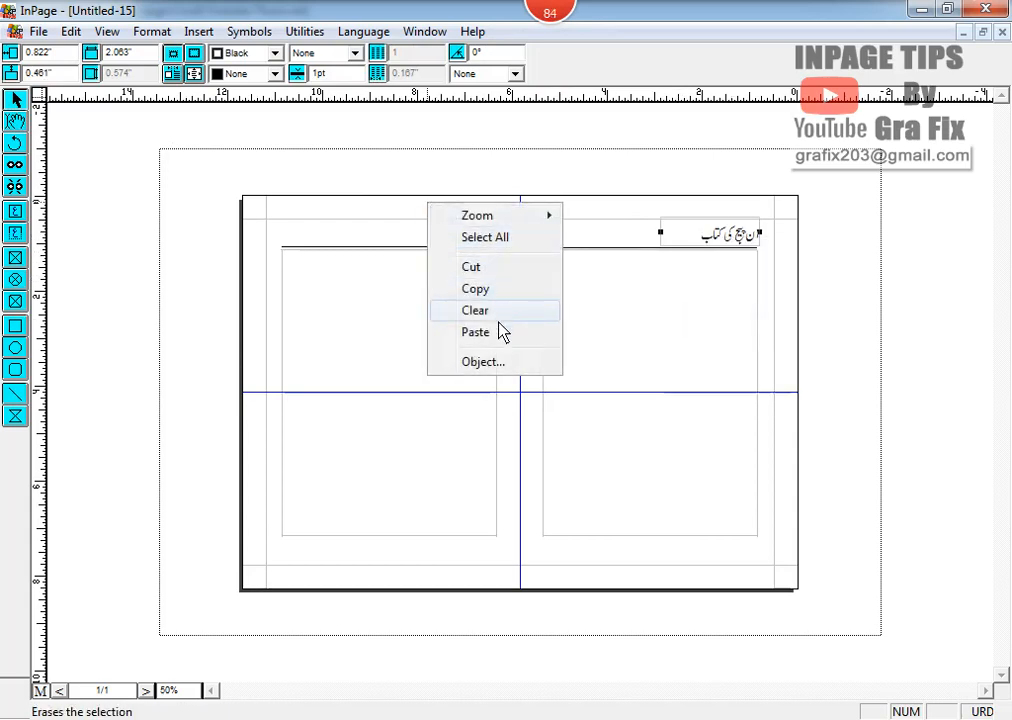
click(475, 332)
drag(454, 233, 471, 231)
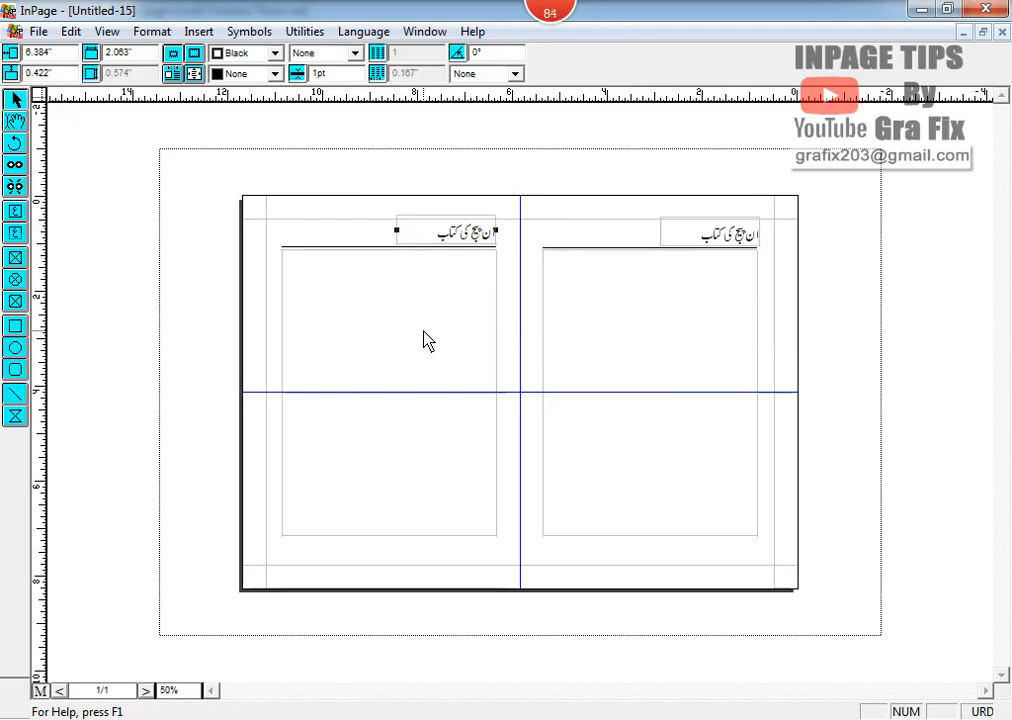
- Draw a small text box, roughly 0.7 by 0.5 inches, above the left end of each page's header line
click(15, 212)
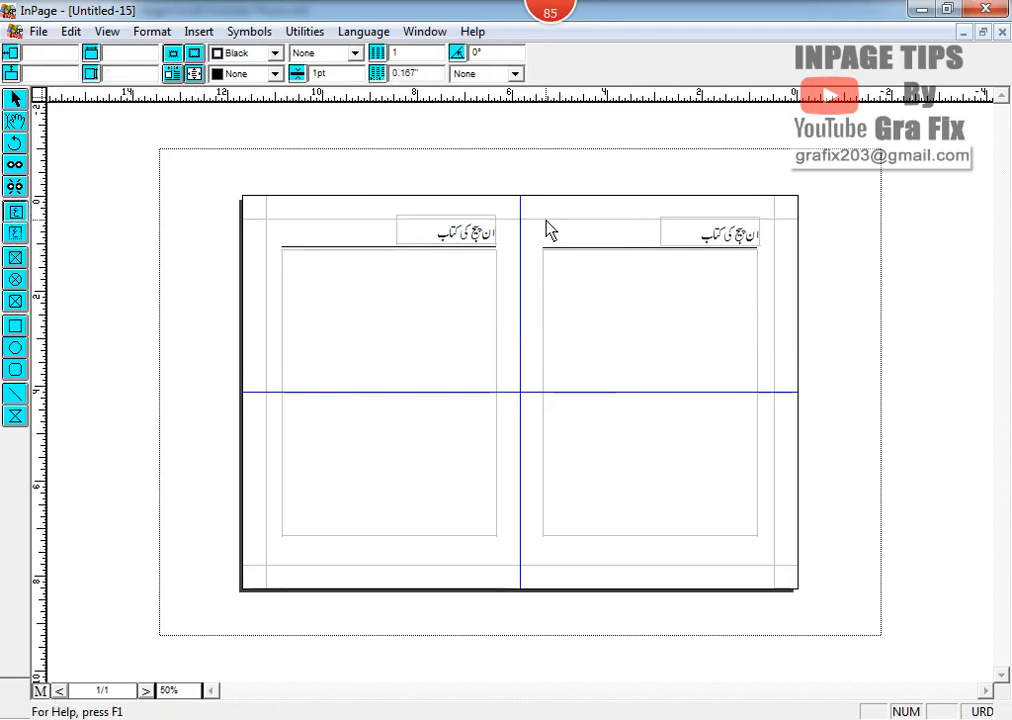
drag(542, 218, 580, 246)
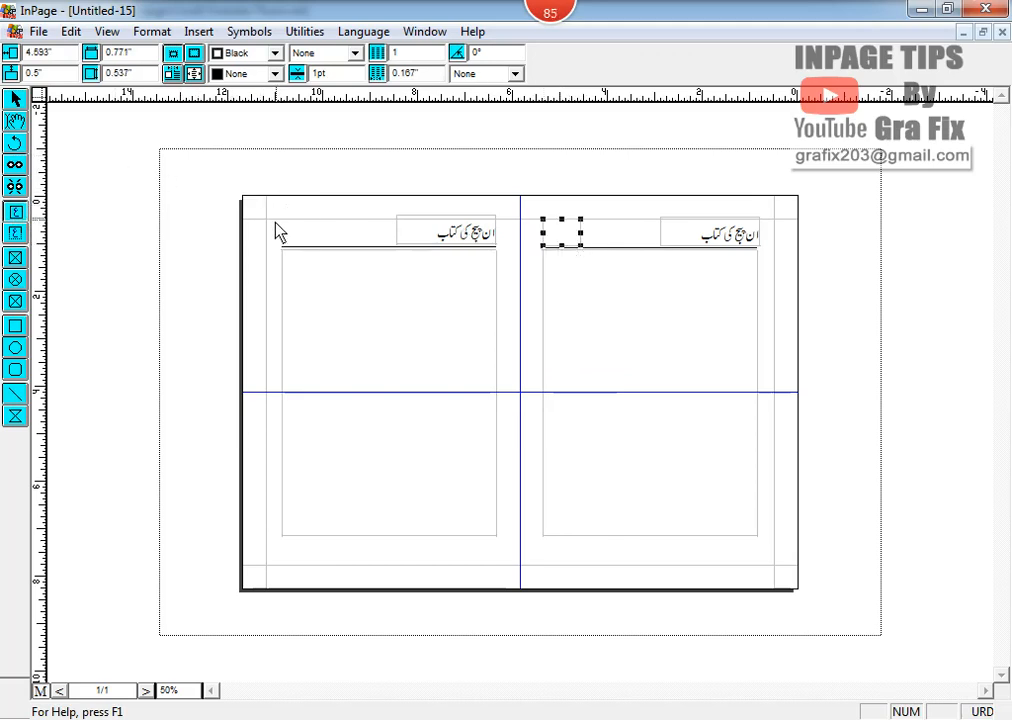
drag(285, 219, 319, 245)
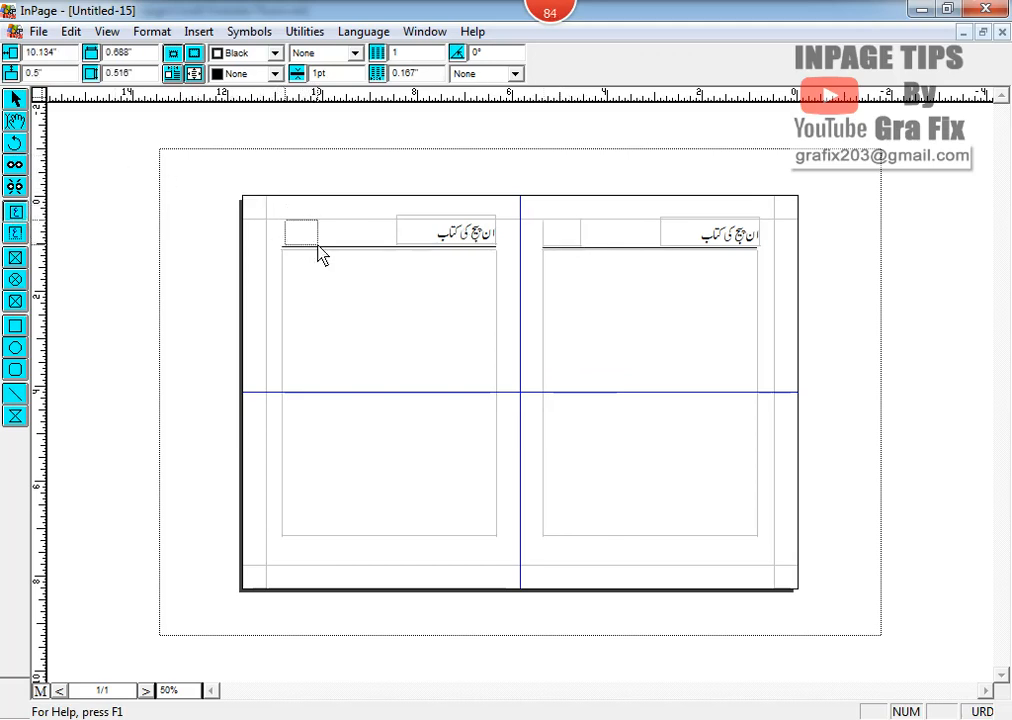
key(Left)
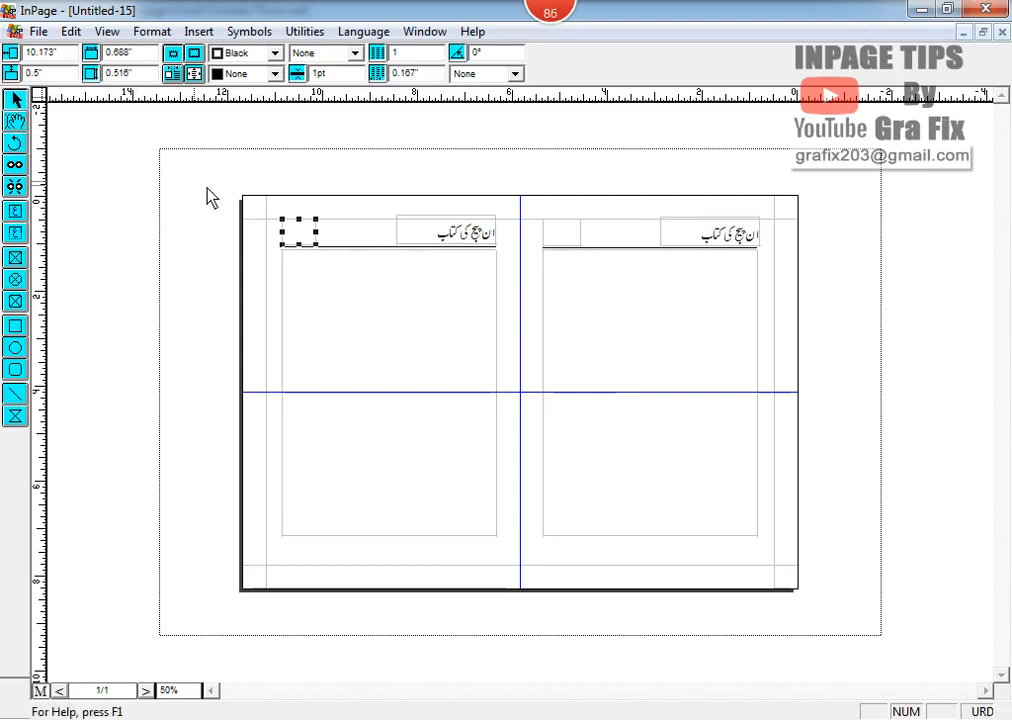
- Move both small header boxes up together to a vertical position of 0.266 inches
click(261, 241)
click(566, 240)
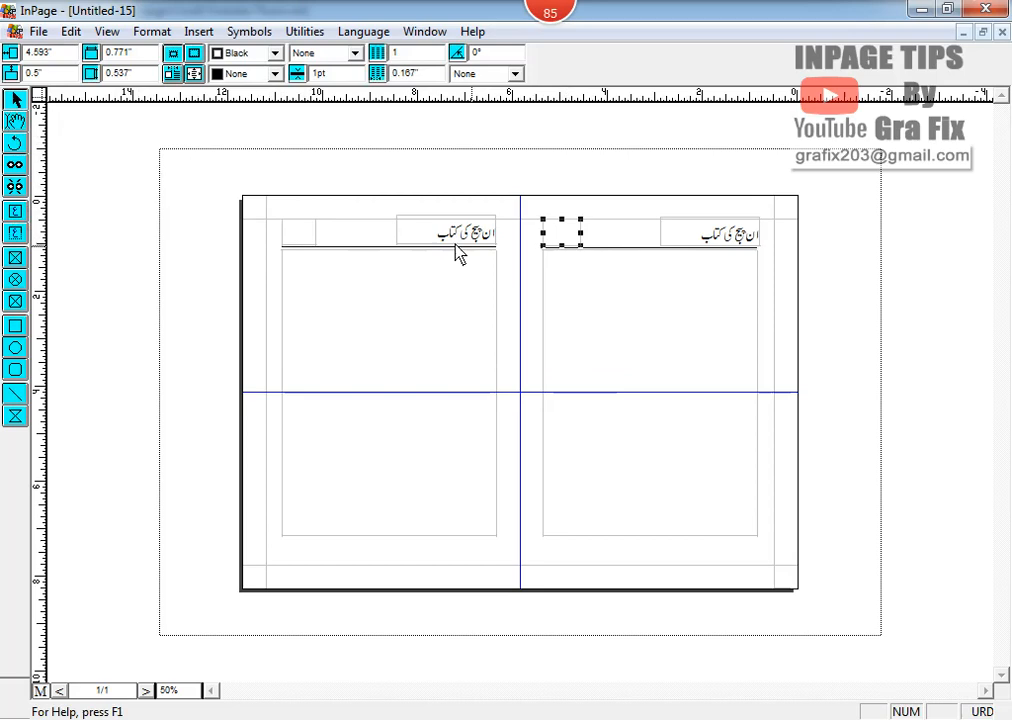
shift+click(302, 238)
key(Up)
key(Up)
key(Up)
key(Up)
key(Up)
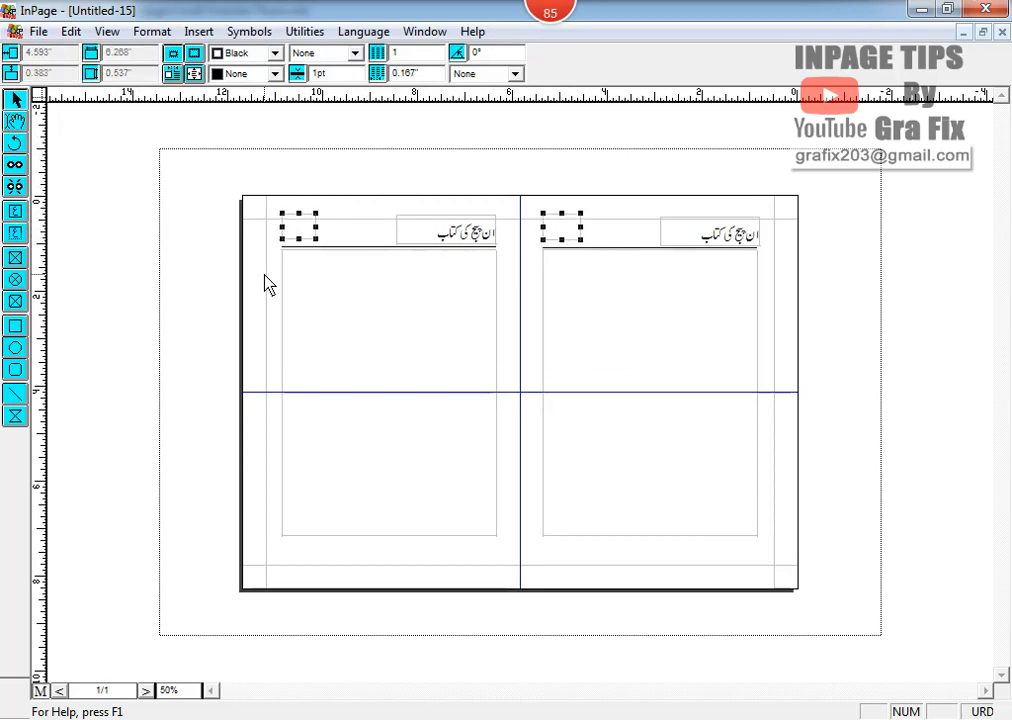
click(208, 285)
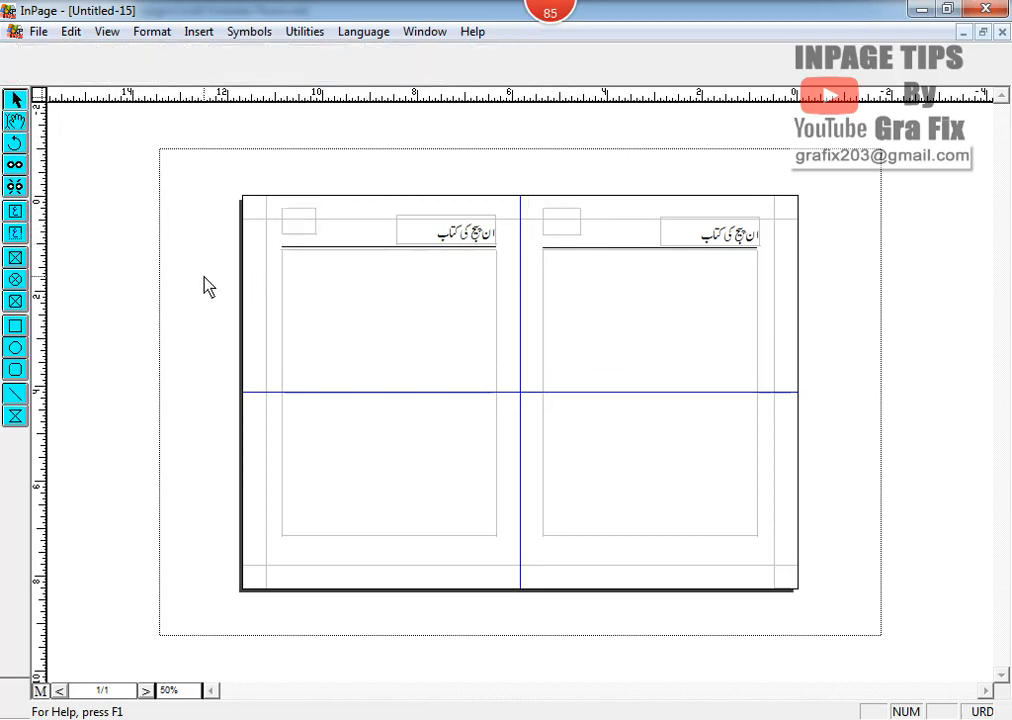
- Link the small header box on the right page to the small header box on the left page
click(581, 235)
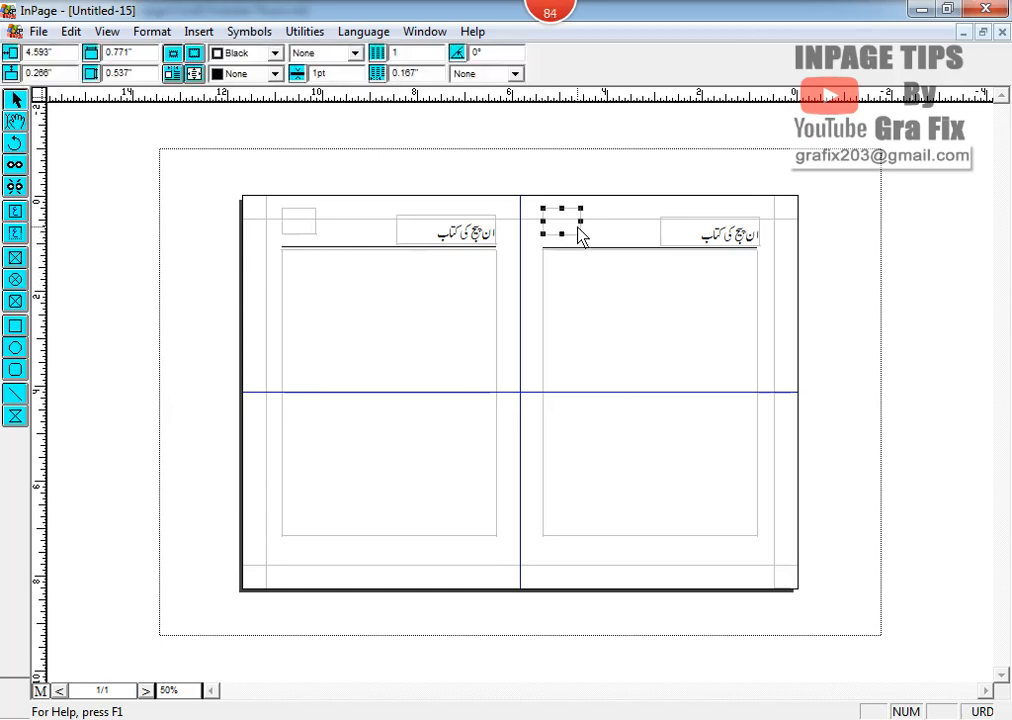
click(17, 168)
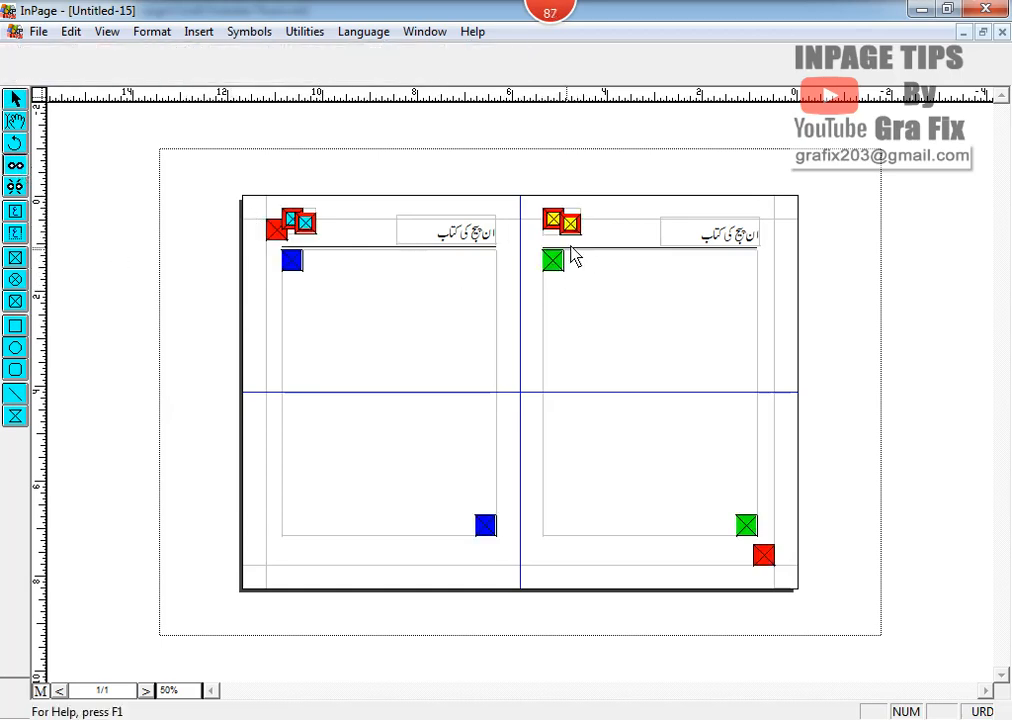
click(305, 222)
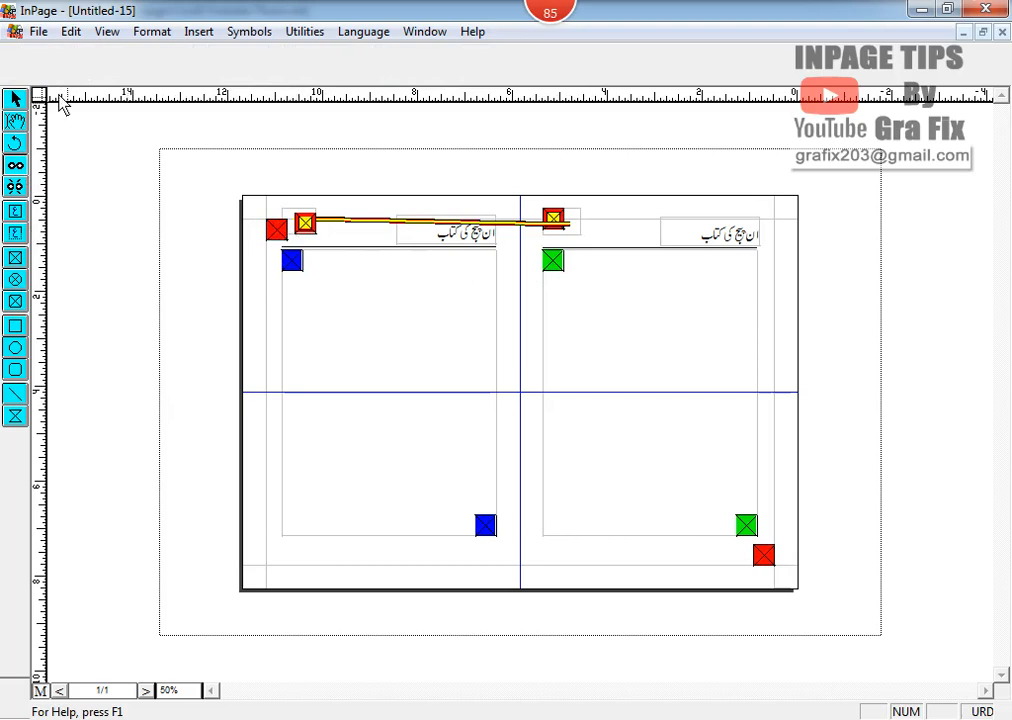
click(16, 100)
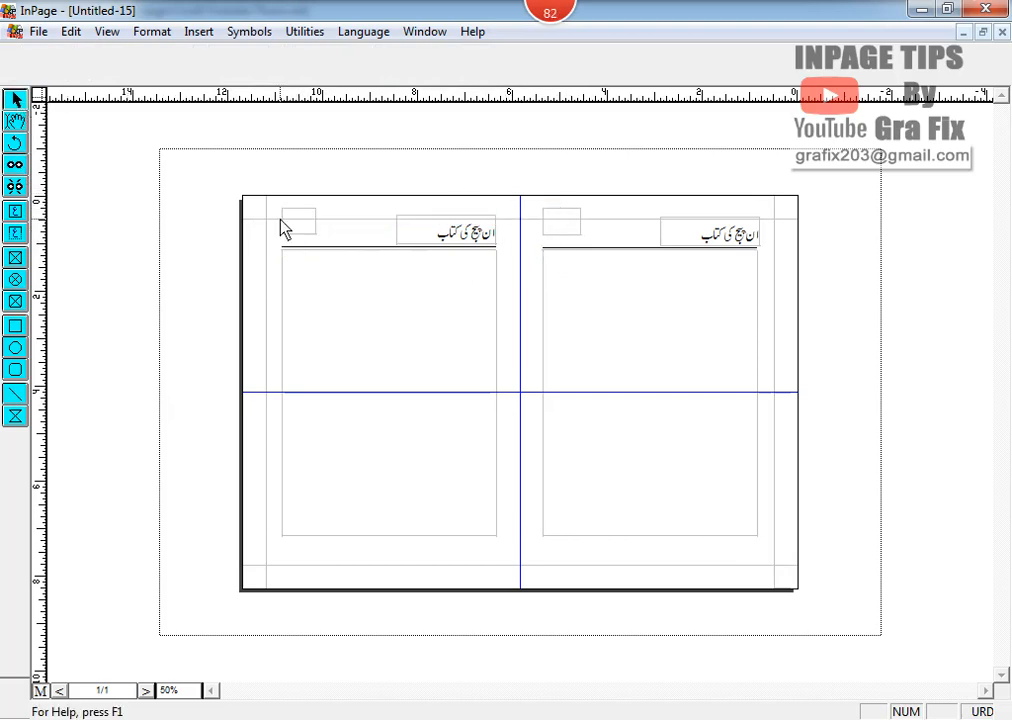
- Link the large text box on the right page to the large text box on the left page
click(623, 368)
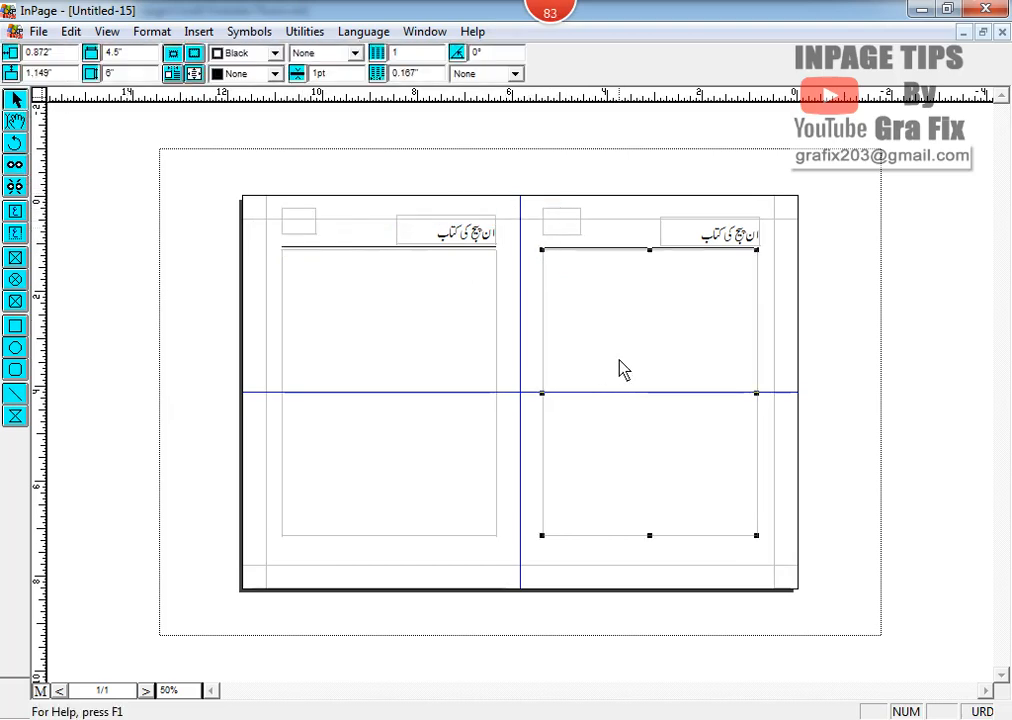
click(15, 164)
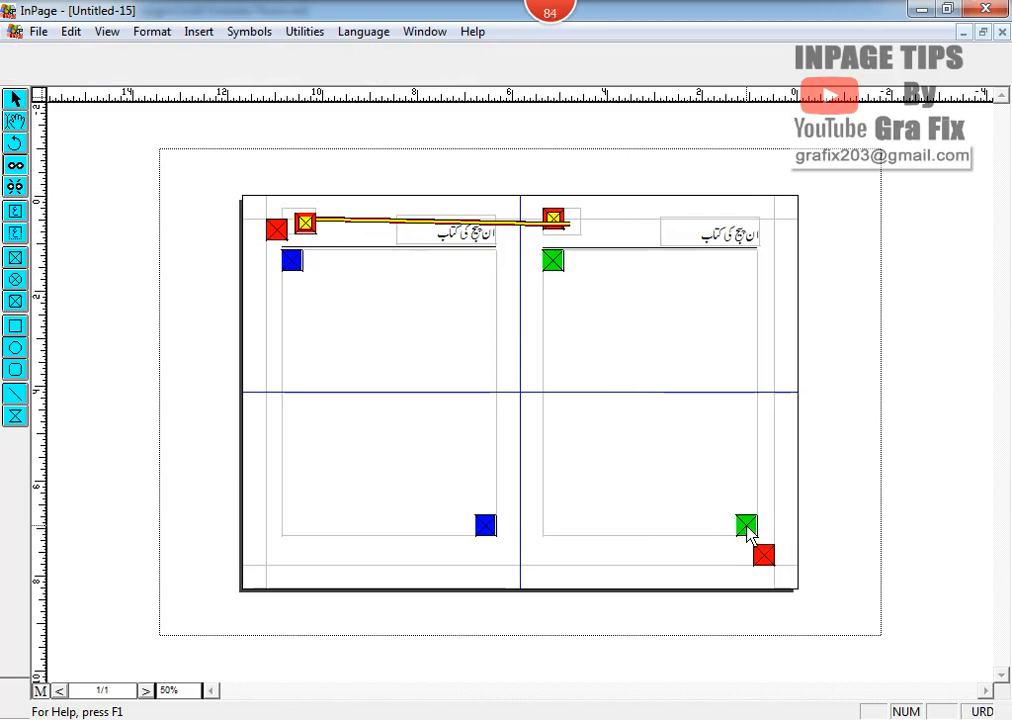
click(295, 265)
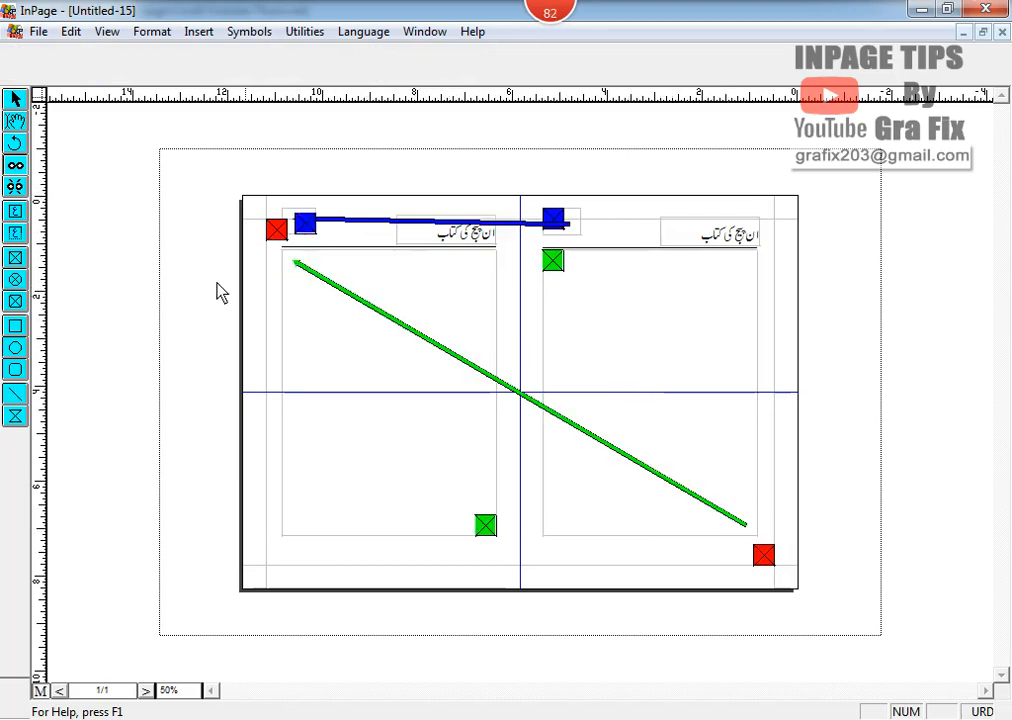
click(15, 99)
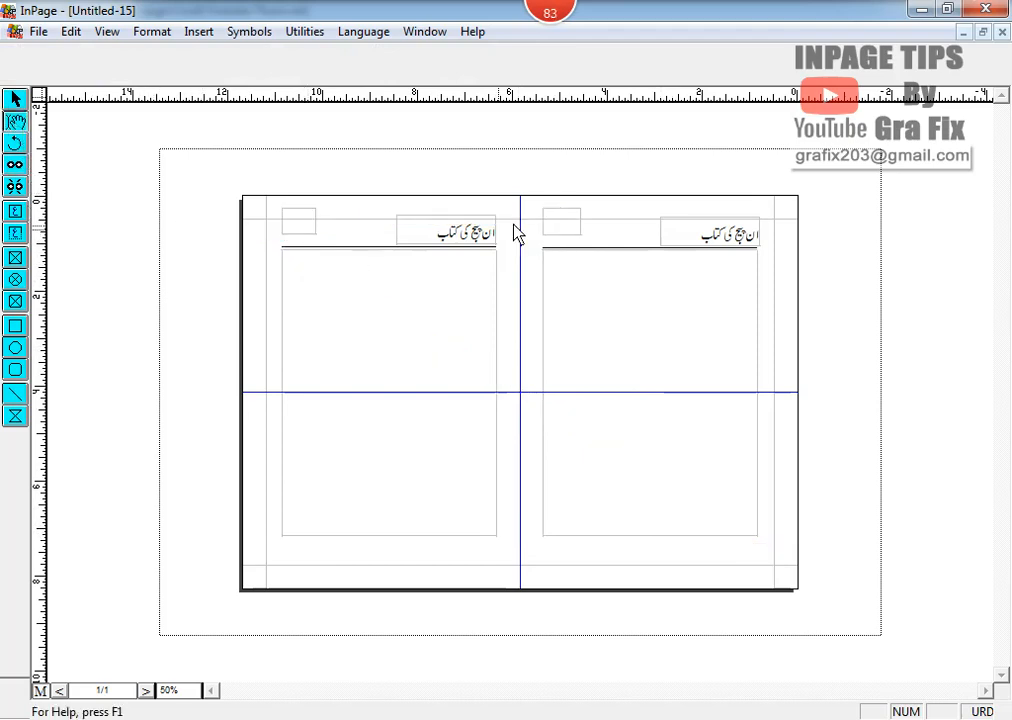
- Move both small header boxes down together to a vertical position of 0.5 inches and try to save the document
click(312, 228)
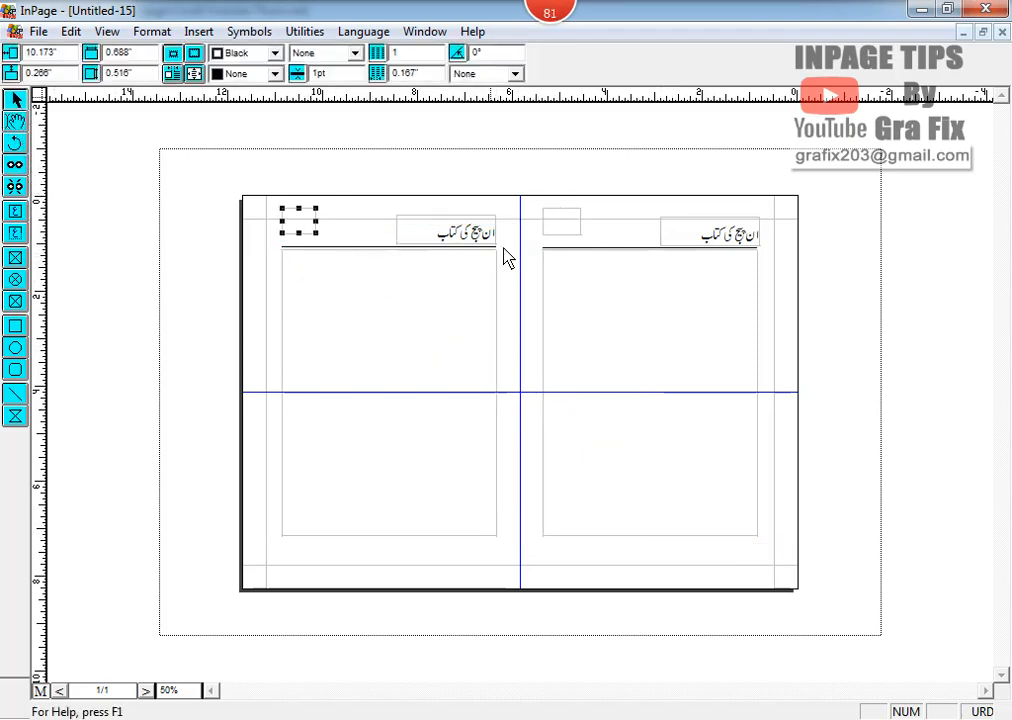
shift+click(553, 226)
key(Down)
key(Down)
key(Down)
key(Down)
key(Down)
key(Down)
key(Down)
key(Down)
key(Down)
key(Down)
key(Down)
key(Down)
key(Down)
key(Down)
key(Down)
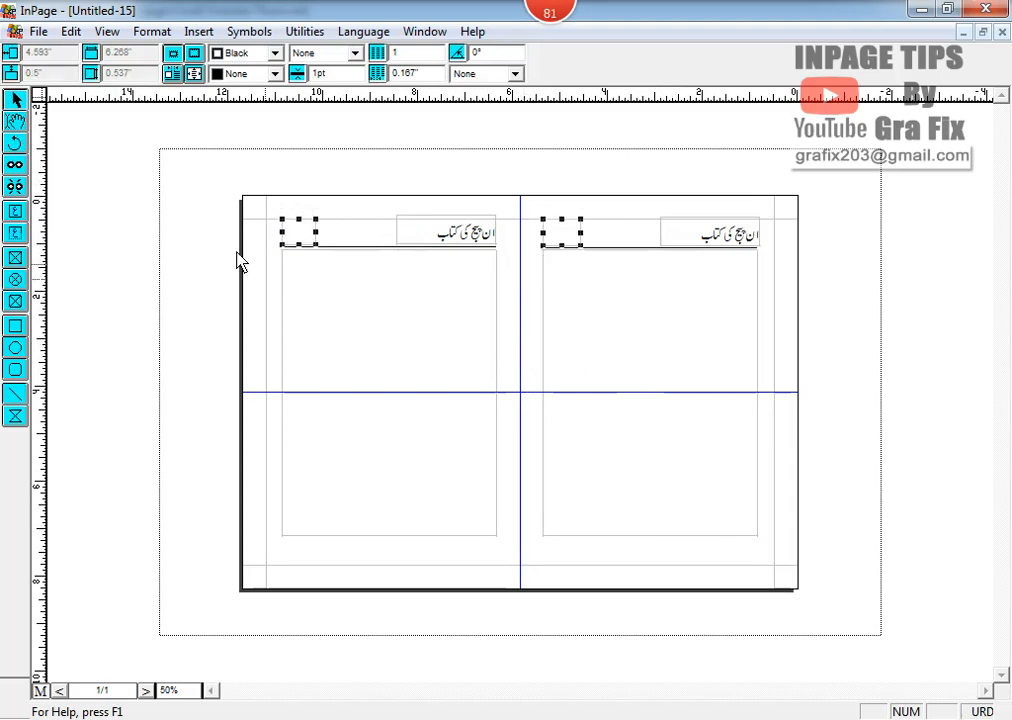
click(122, 176)
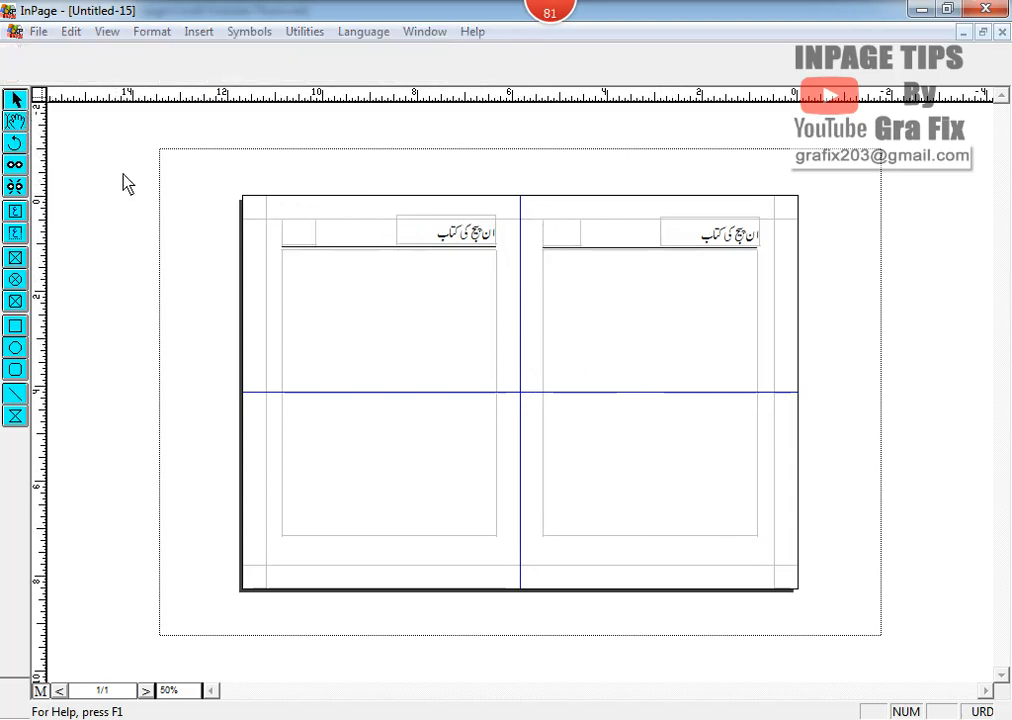
key(ctrl+s)
- Move the automatic full-page text box aside on page 1 and delete it
click(675, 240)
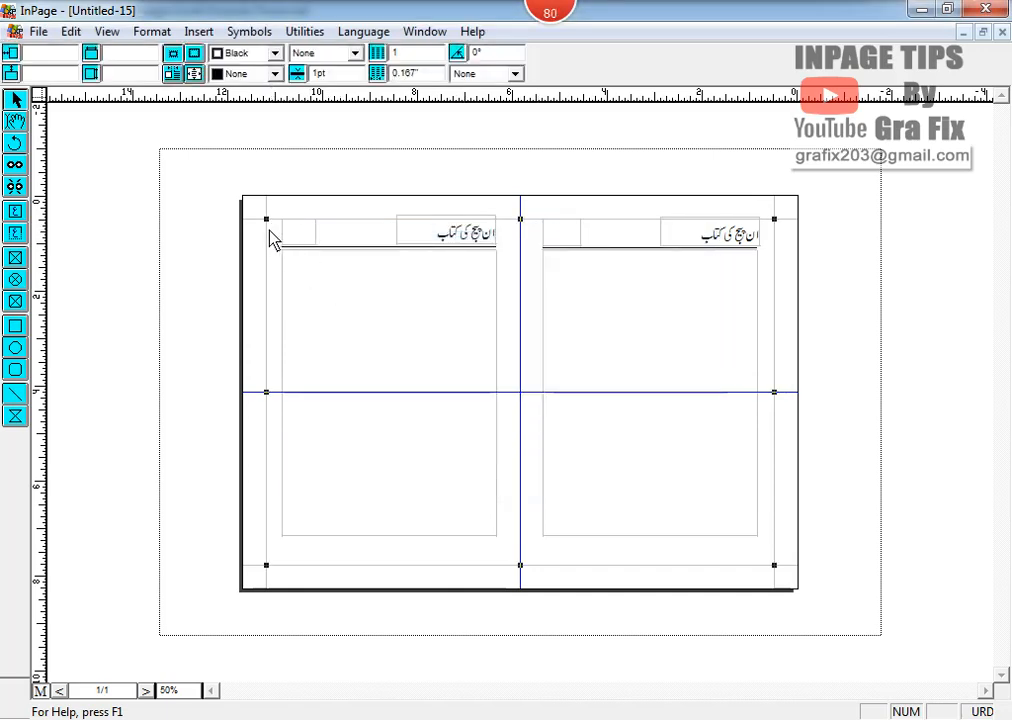
drag(271, 230, 192, 291)
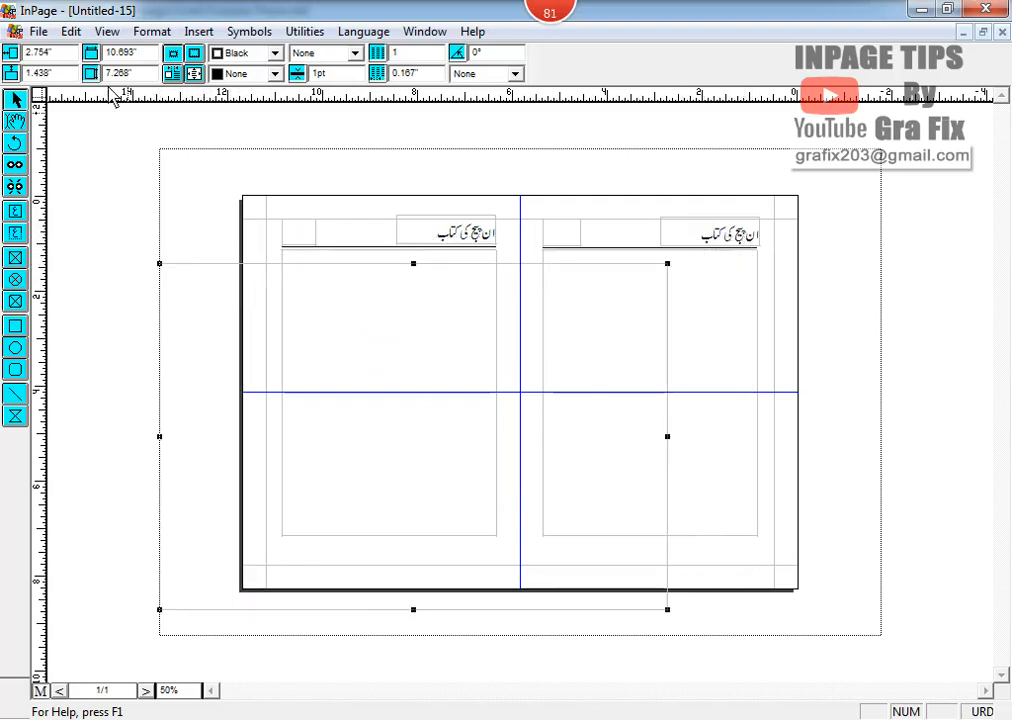
click(69, 32)
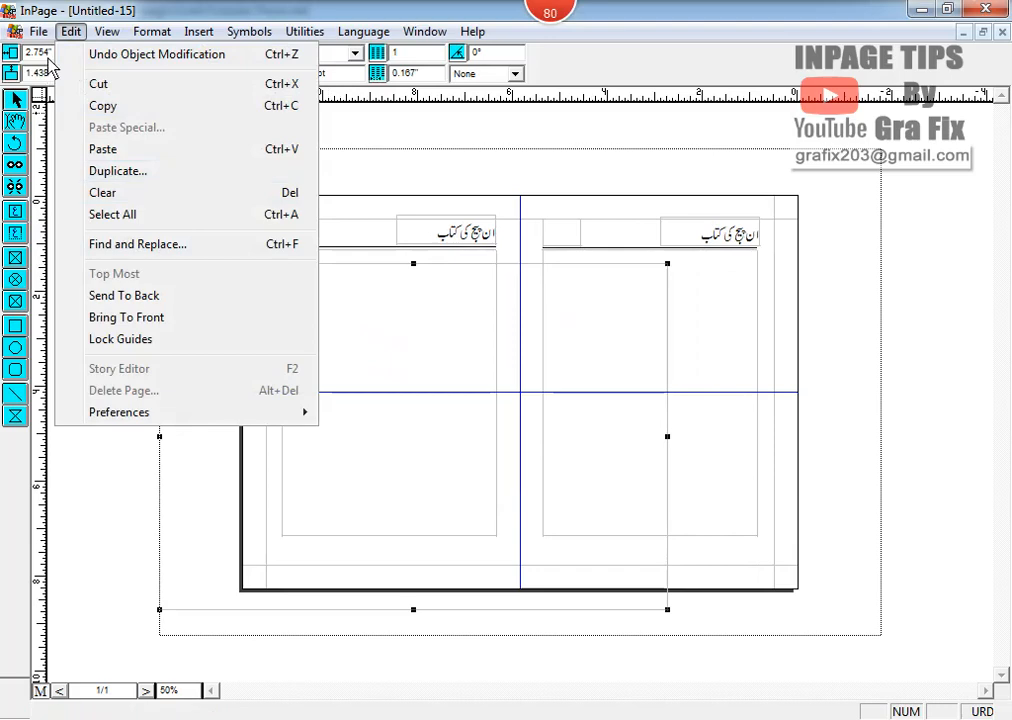
click(133, 203)
click(587, 414)
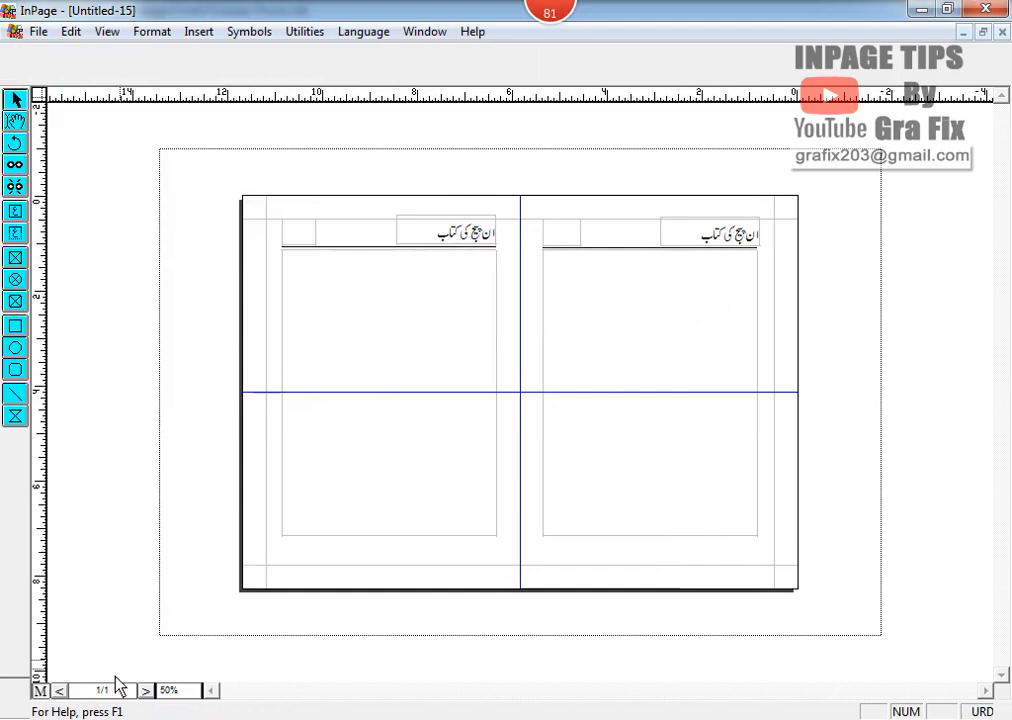
- Enter "اے فور سائز پر دو صفحات کی سیٹنگ ۔علیحدہ علیحدہ پیج نمبر کے ساتھ۔" at 31 pt in the right page's large text box
click(40, 692)
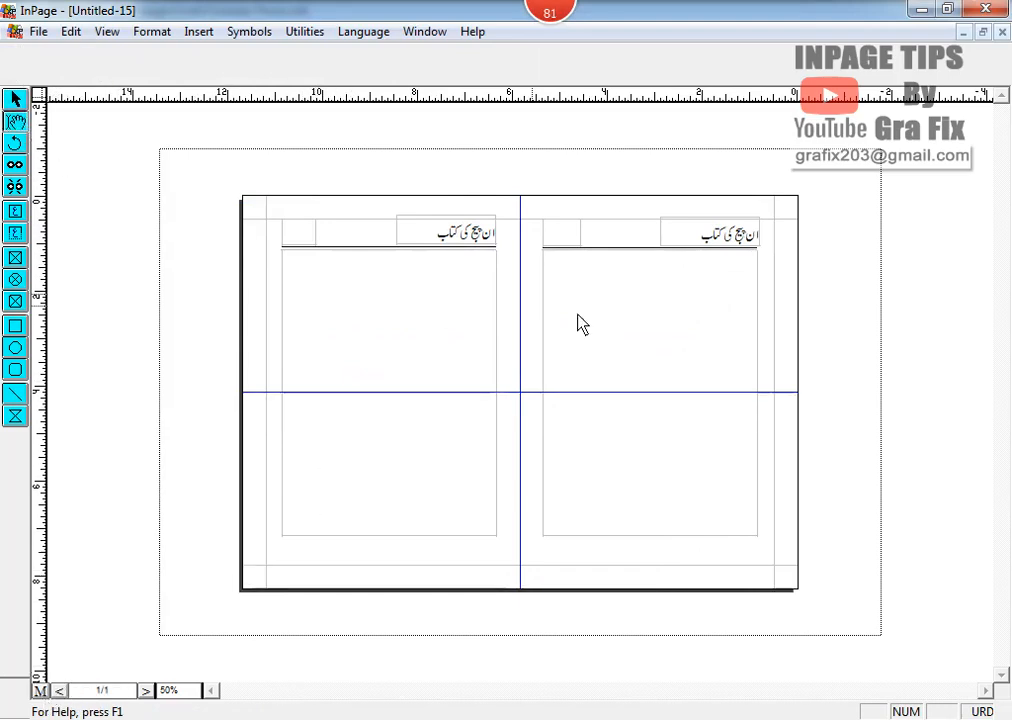
click(704, 305)
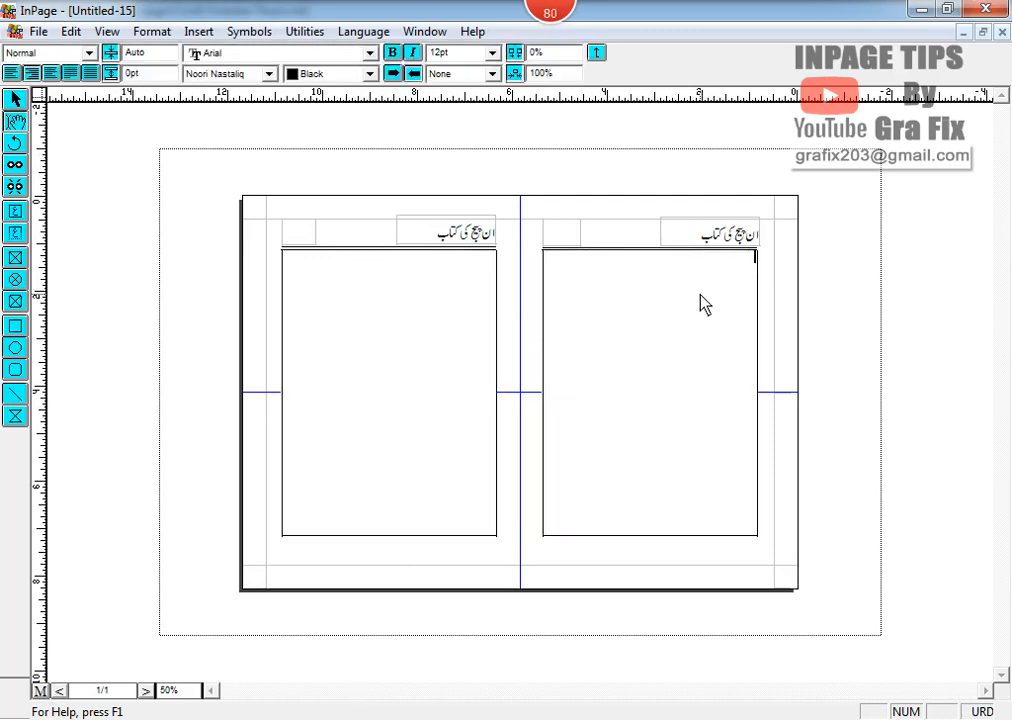
key(ctrl+shift+period)
text(اے فور سائز پر دو صفحات کی سیٹن)
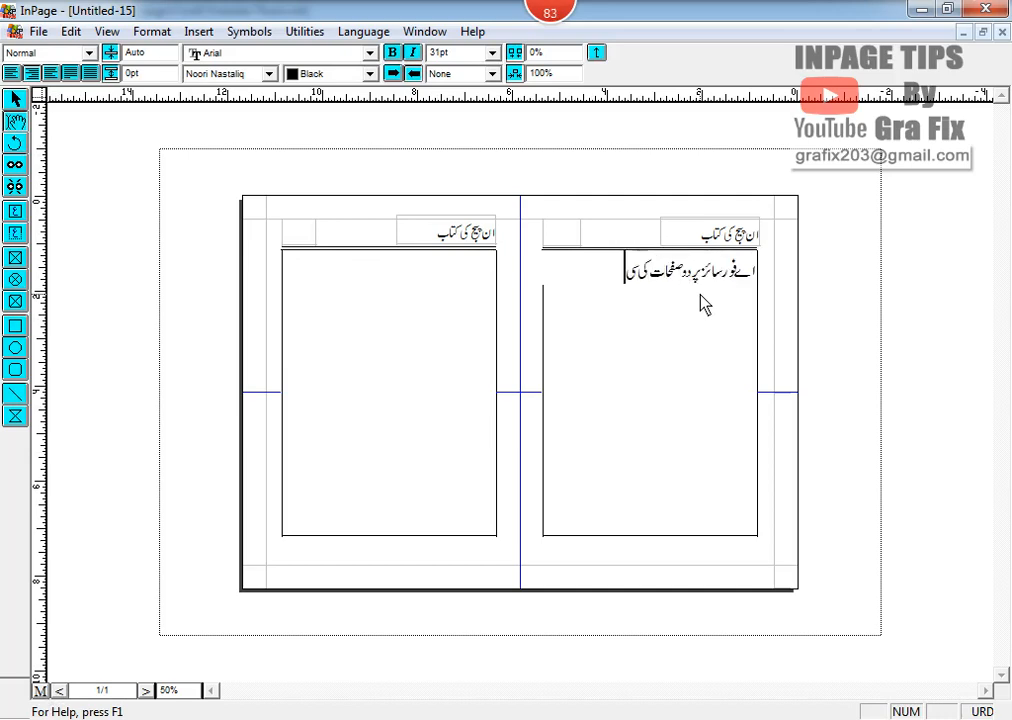
text(گ ۔عل)
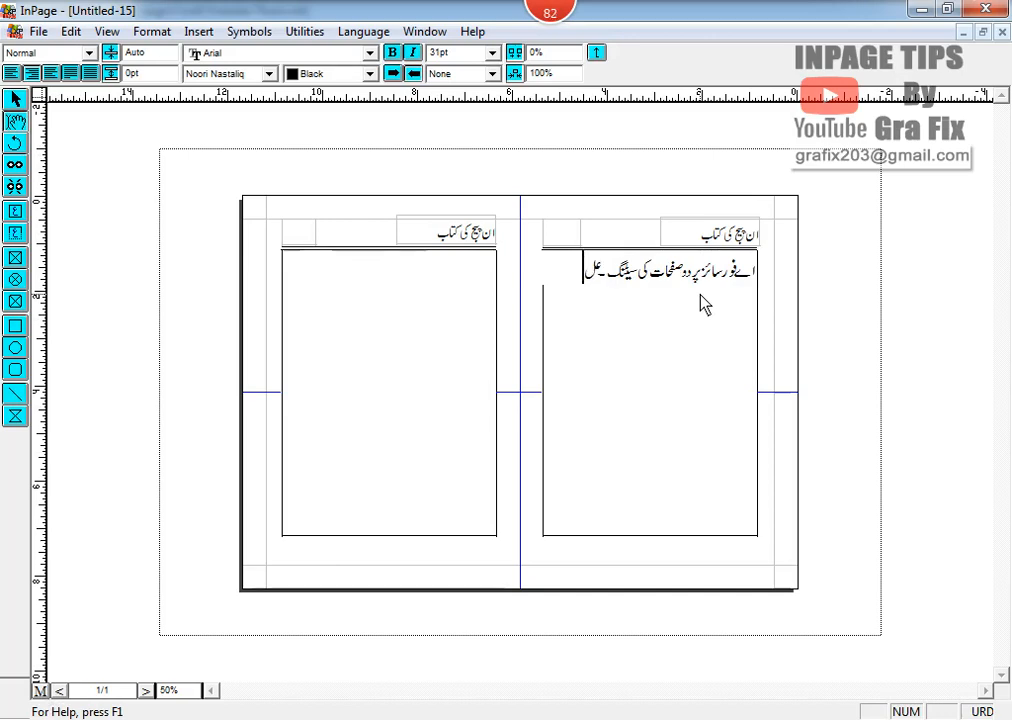
text(یحدہ علیحدہ پیج نمبر کے)
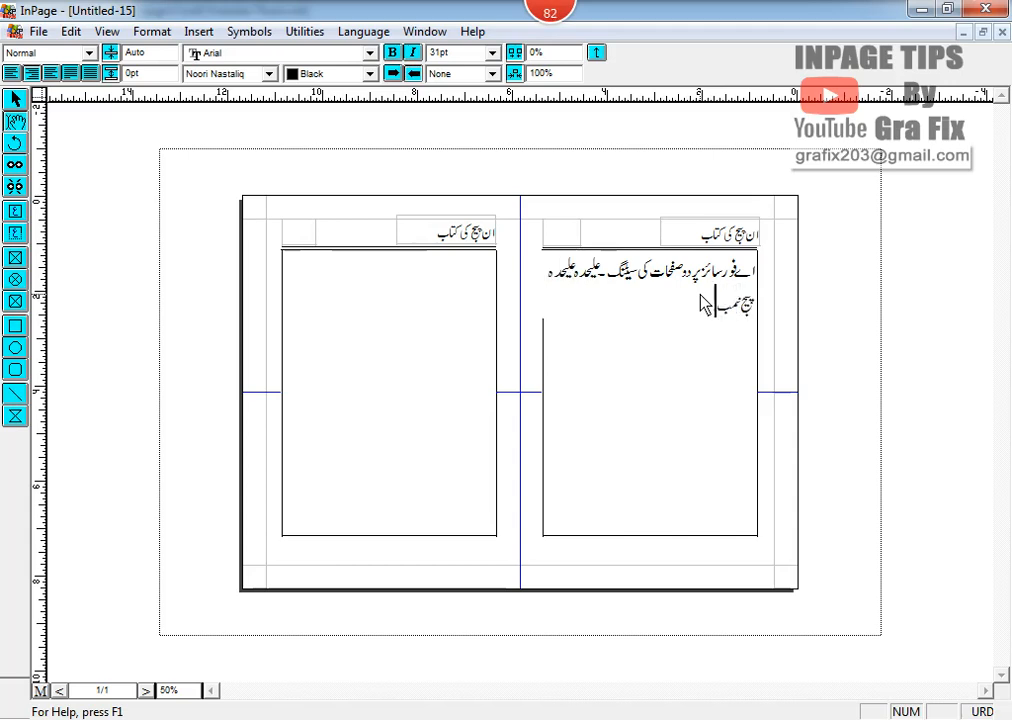
text( ساتھ۔)
- Copy the whole sentence and paste it repeatedly after itself until the text flows through the linked boxes onto both halves of the fifth page
key(shift+Up)
key(ctrl+shift+Right)
key(ctrl+shift+Right)
key(ctrl+shift+Right)
key(ctrl+shift+Right)
key(ctrl+shift+Right)
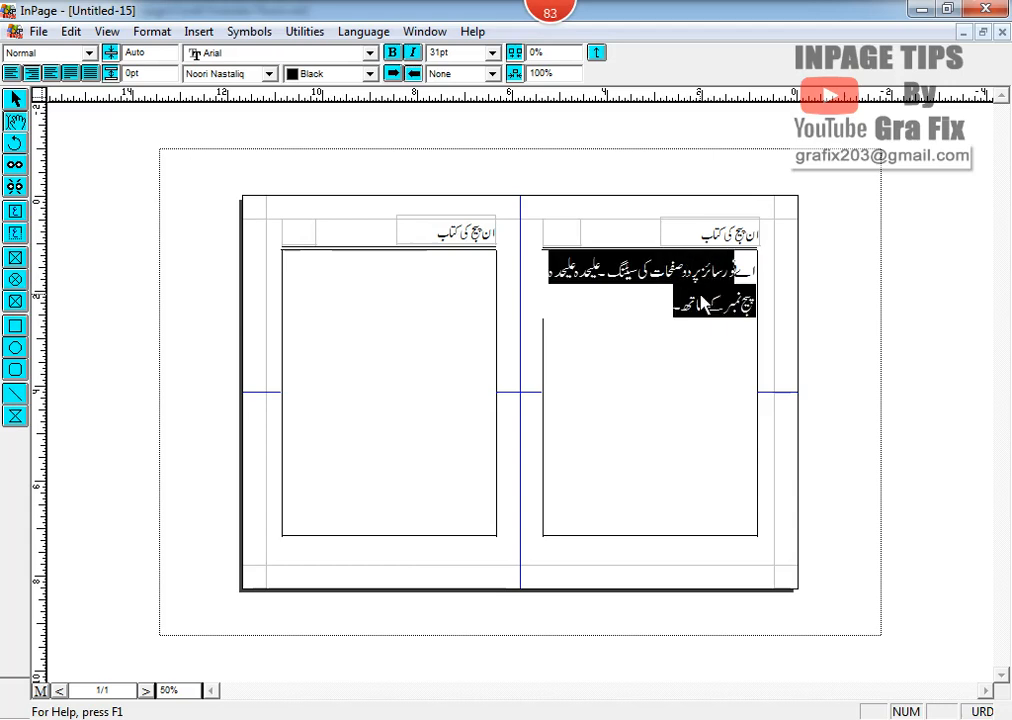
key(ctrl+shift+Right)
key(ctrl+c)
key(Left)
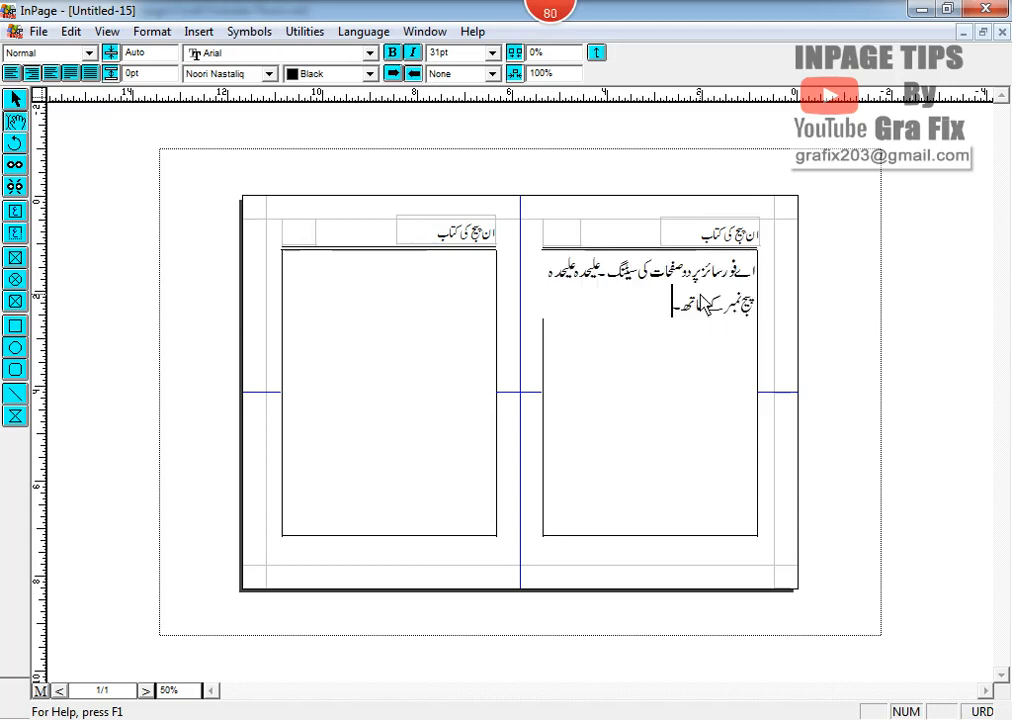
key(ctrl+v)
key(ctrl+v)
key(ctrl+v)
key(ctrl+v)
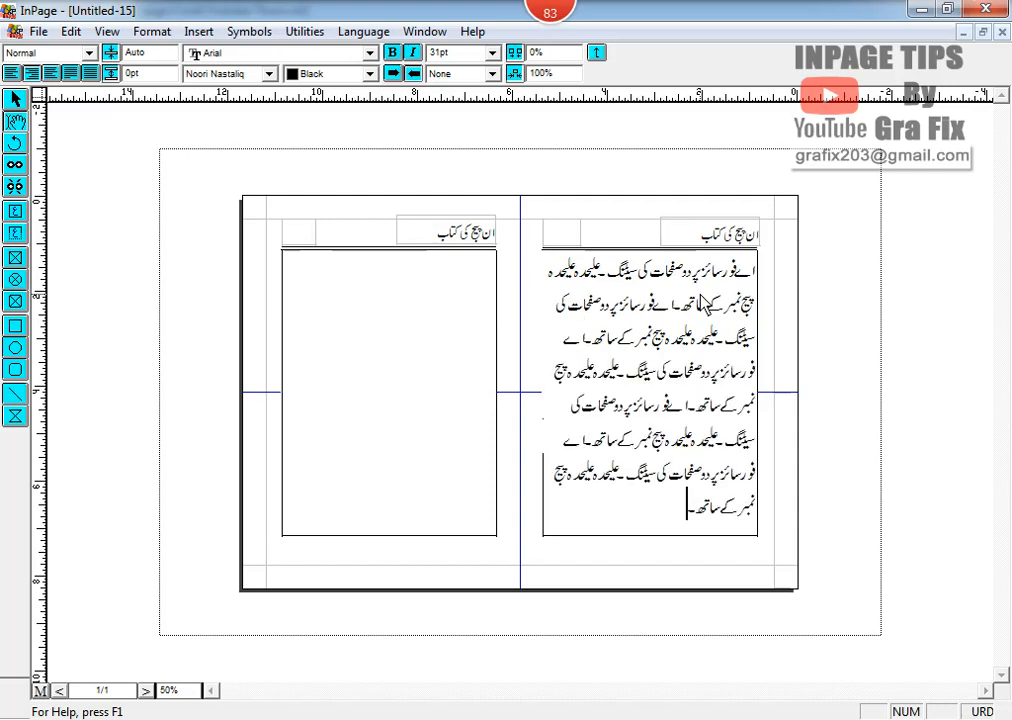
key(ctrl+v)
key(ctrl+v)
key(ctrl+v)
text(اے فور سائز پر دو صفحات کی سیٹنگ۔علیحدہ علیحدہ پیج نمبر کے ساتھ۔)
text(اے فور سائز پر دو صفحات کی سیٹنگ۔علیحدہ علیحدہ پیج نمبر کے ساتھ۔)
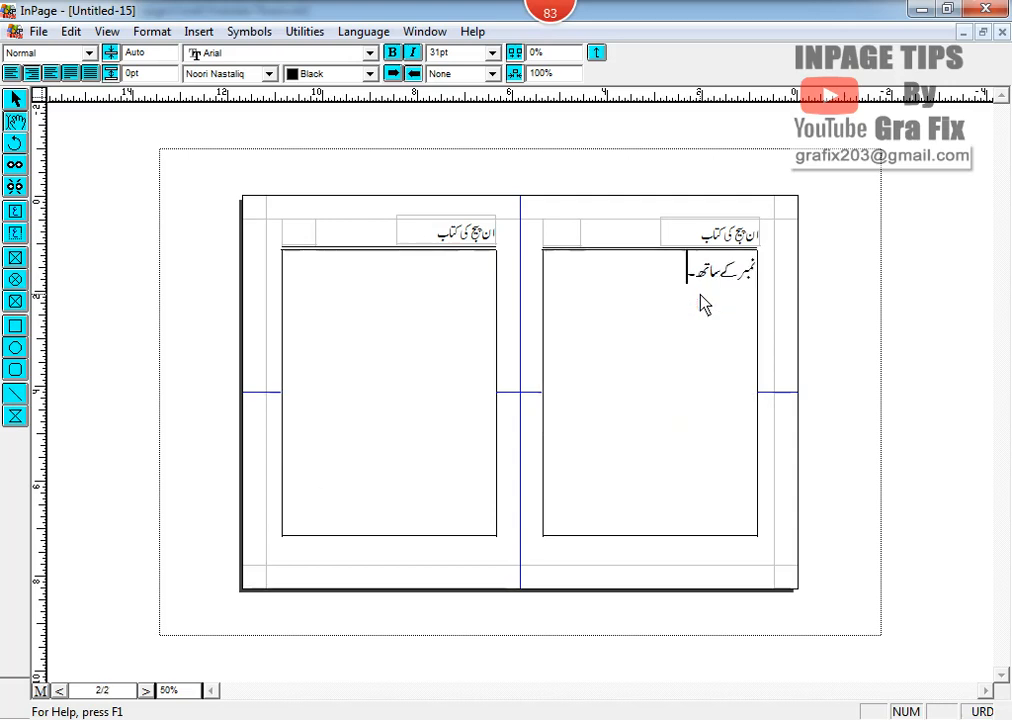
text(اے فور سائز پر دو صفحات کی سیٹنگ۔علیحدہ علیحدہ پیج نمبر کے ساتھ۔)
key(ctrl+v)
key(ctrl+v)
key(ctrl+v)
key(ctrl+v)
key(ctrl+v)
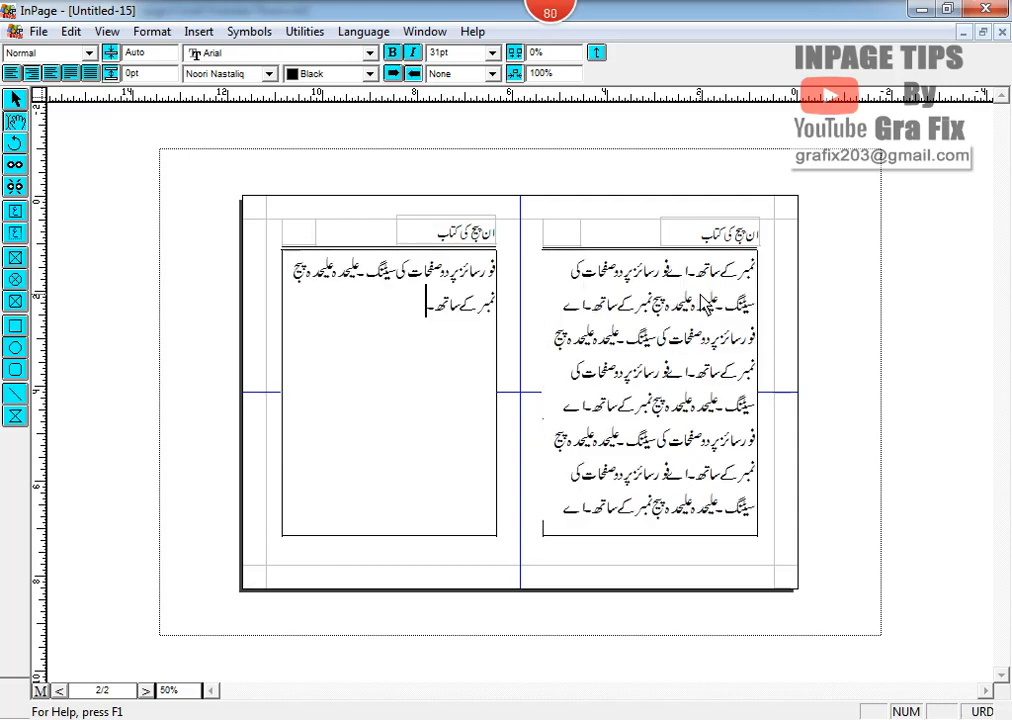
key(ctrl+v)
key(ctrl+v)
key(ctrl+v)
key(ctrl+v)
text(اے فور سائز پر دو صفحات کی سیٹنگ ۔علیحدہ علیحدہ پیج نمبر کے ساتھ ۔)
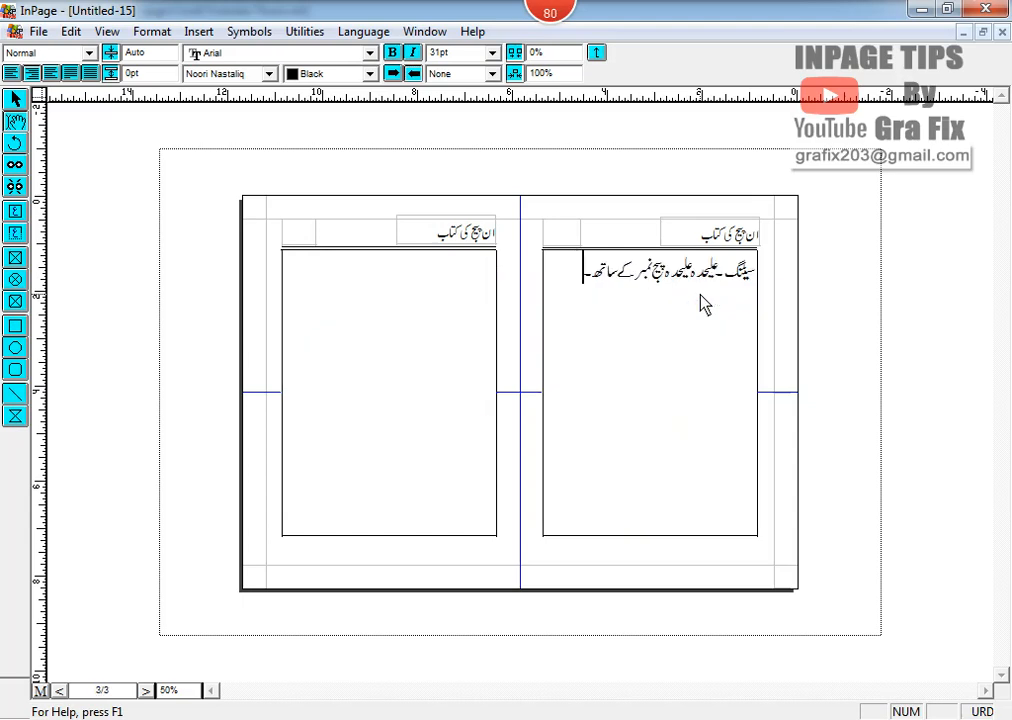
text(اے فور سائز پر دو صفحات کی سیٹنگ ۔علیحدہ علیحدہ پیج نمبر کے ساتھ ۔)
key(ctrl+v)
key(ctrl+v)
key(ctrl+v)
key(ctrl+v)
key(ctrl+v)
key(ctrl+v)
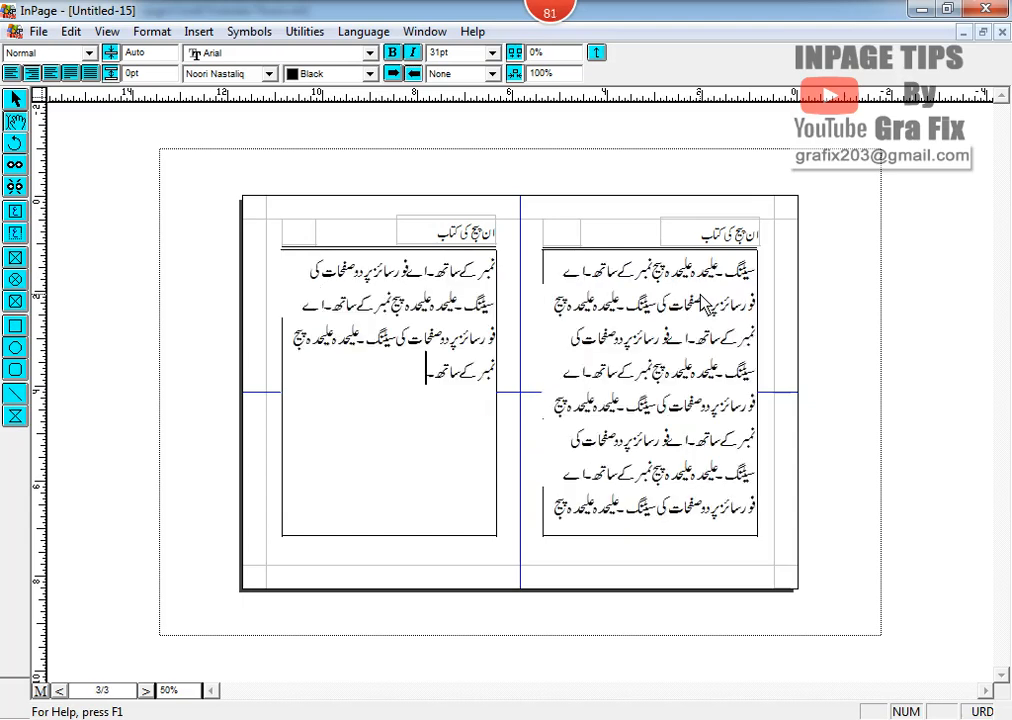
key(ctrl+v)
key(ctrl+v)
key(ctrl+v)
key(ctrl+v)
key(ctrl+v)
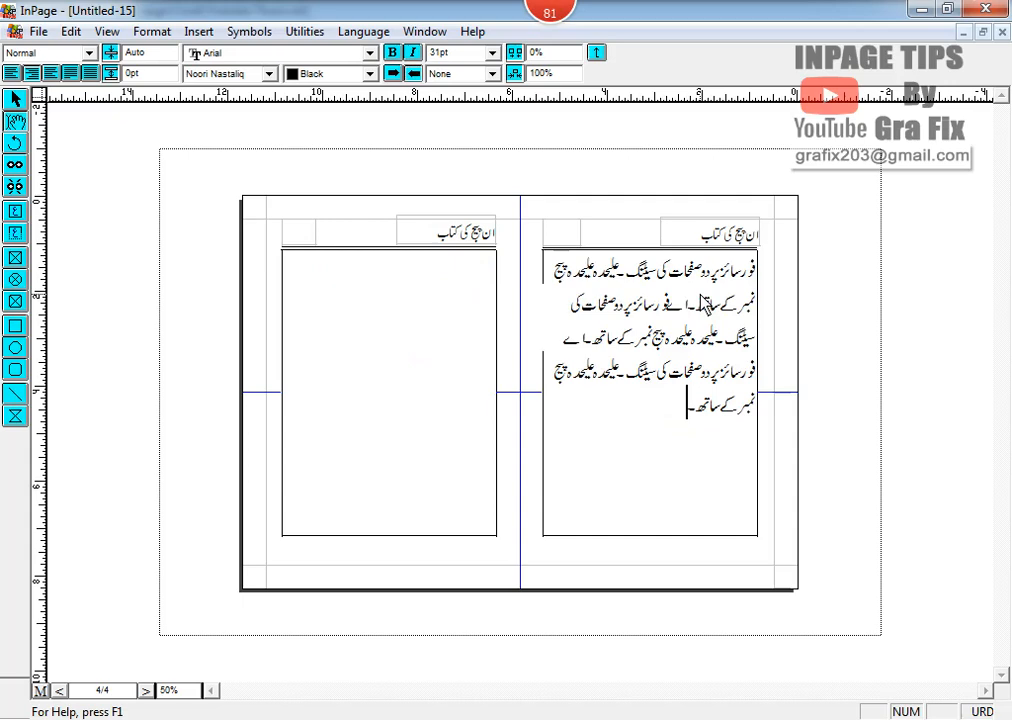
key(ctrl+v)
key(ctrl+v)
key(ctrl+v)
key(ctrl+v)
key(ctrl+v)
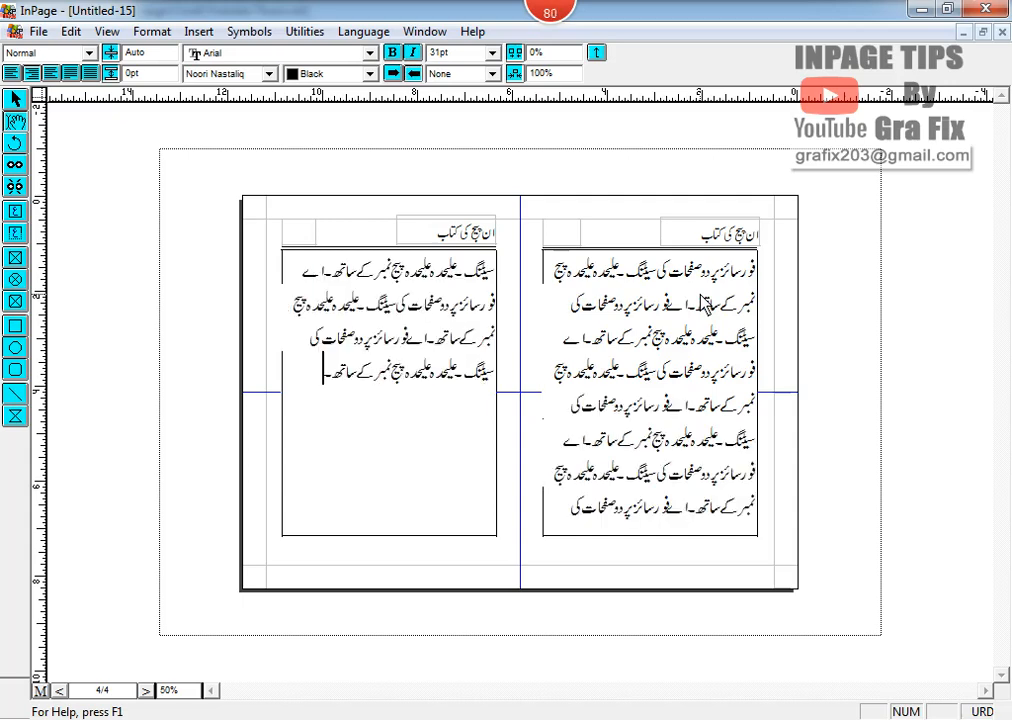
key(ctrl+v)
key(ctrl+v)
key(ctrl+v)
key(ctrl+v)
key(ctrl+v)
key(ctrl+v)
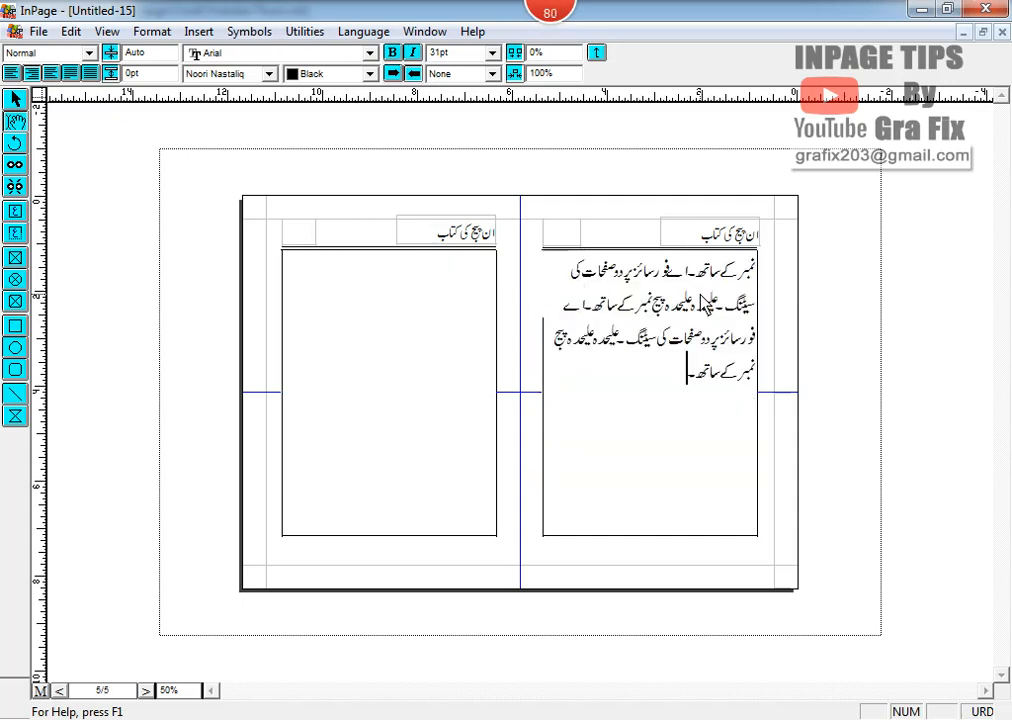
key(ctrl+v)
key(ctrl+v)
key(ctrl+v)
key(ctrl+v)
key(ctrl+v)
key(ctrl+v)
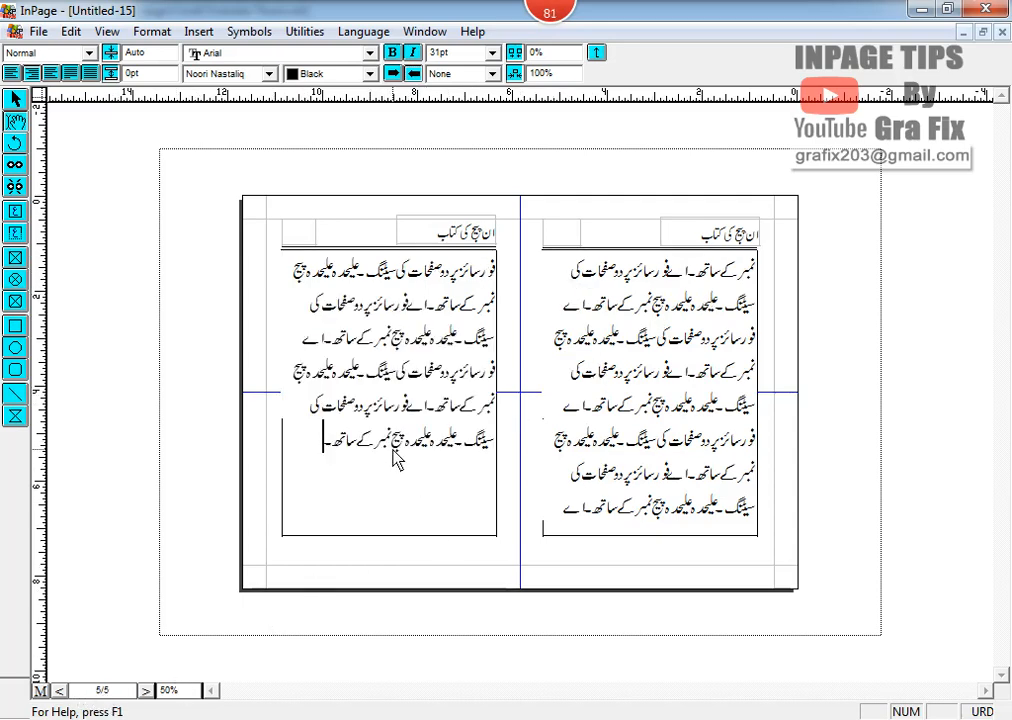
- Return to page 1 and set the right page's small header box to 22 pt text with centre alignment
key(ctrl+Home)
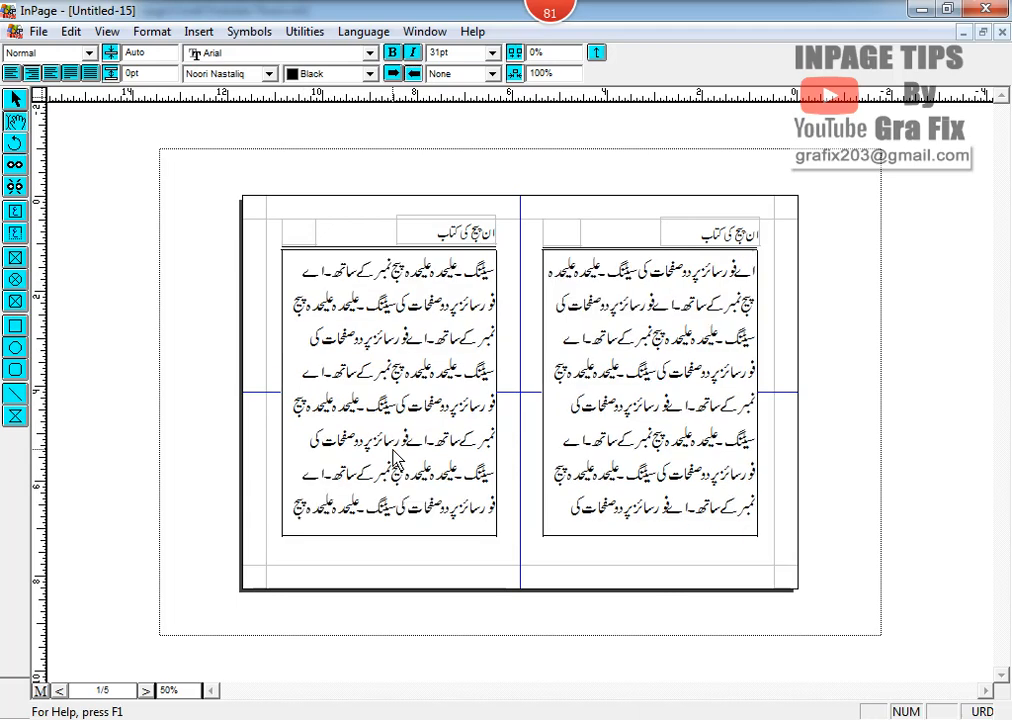
click(566, 240)
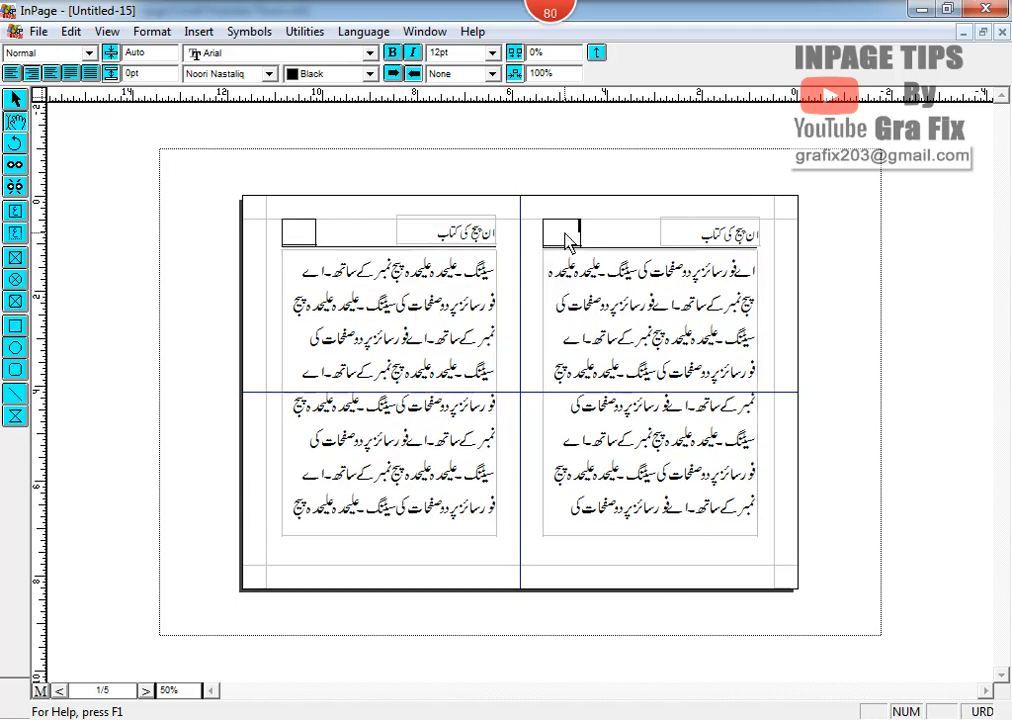
click(492, 52)
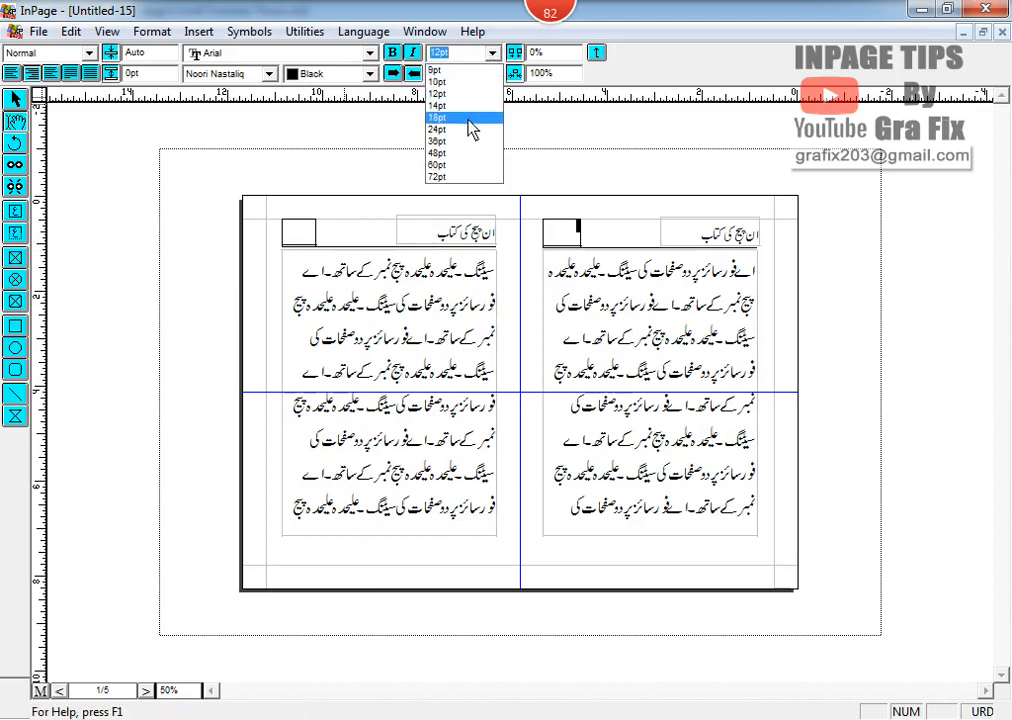
click(468, 117)
click(492, 52)
click(466, 128)
double_click(455, 53)
text(22)
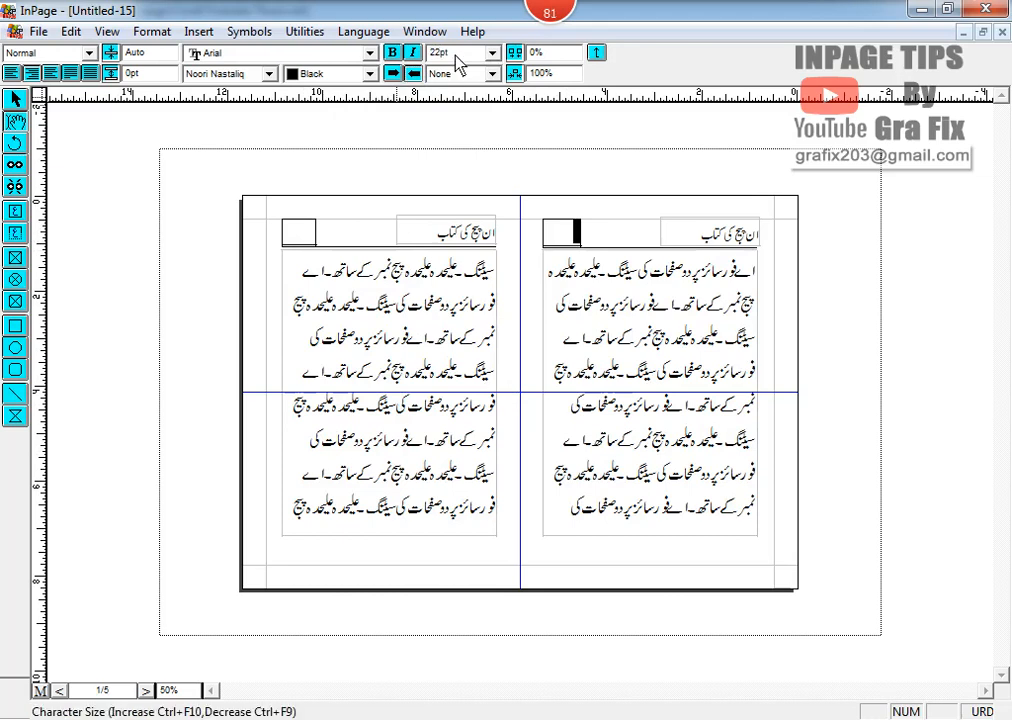
click(55, 73)
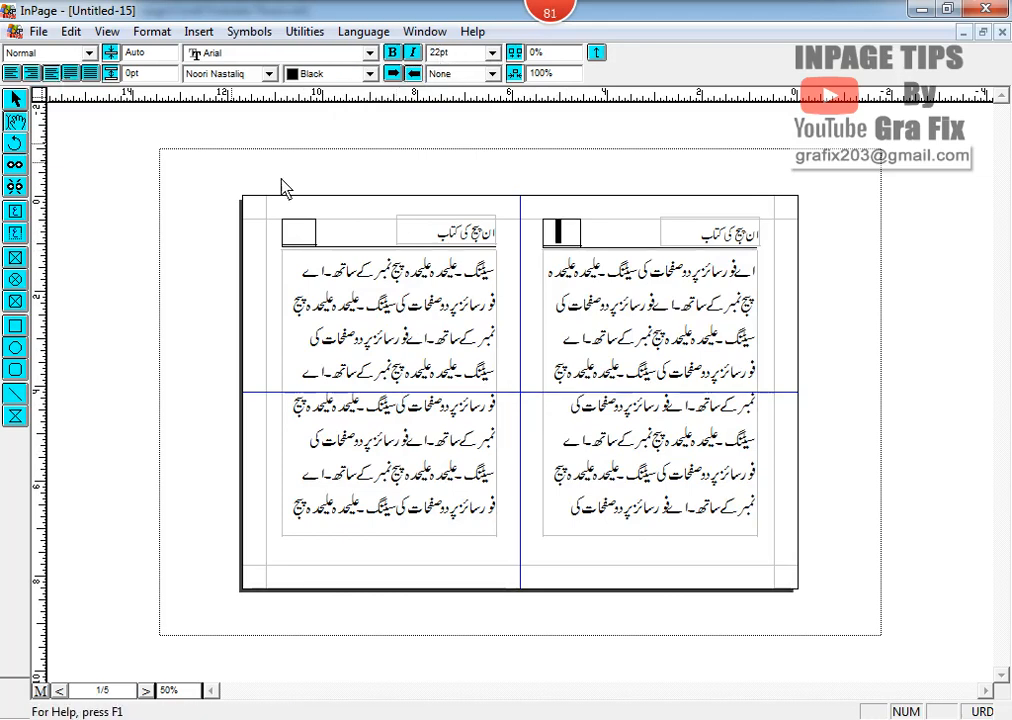
click(548, 268)
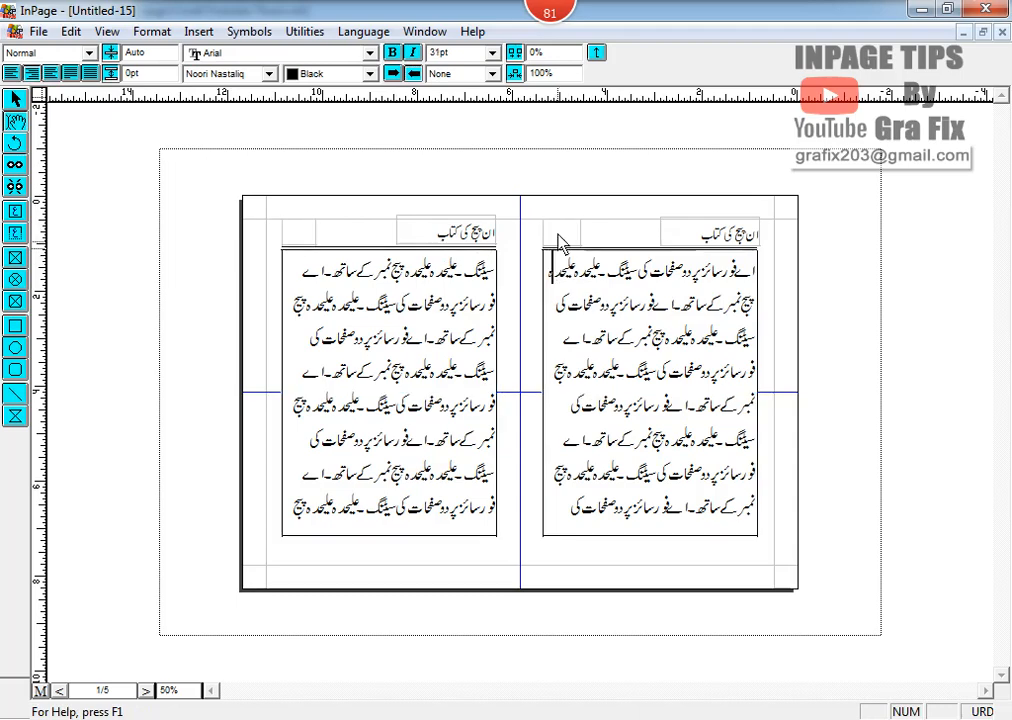
- Switch to the Link document and copy its column of Urdu numbers from ۱ to ۱۰
click(983, 32)
click(736, 252)
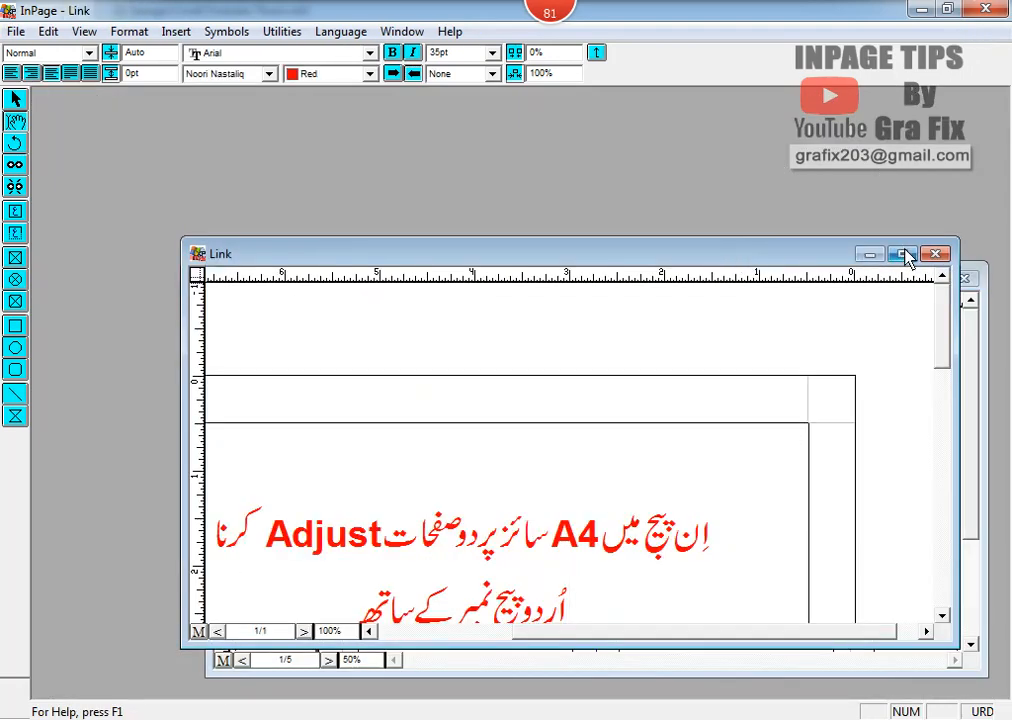
click(903, 254)
click(524, 570)
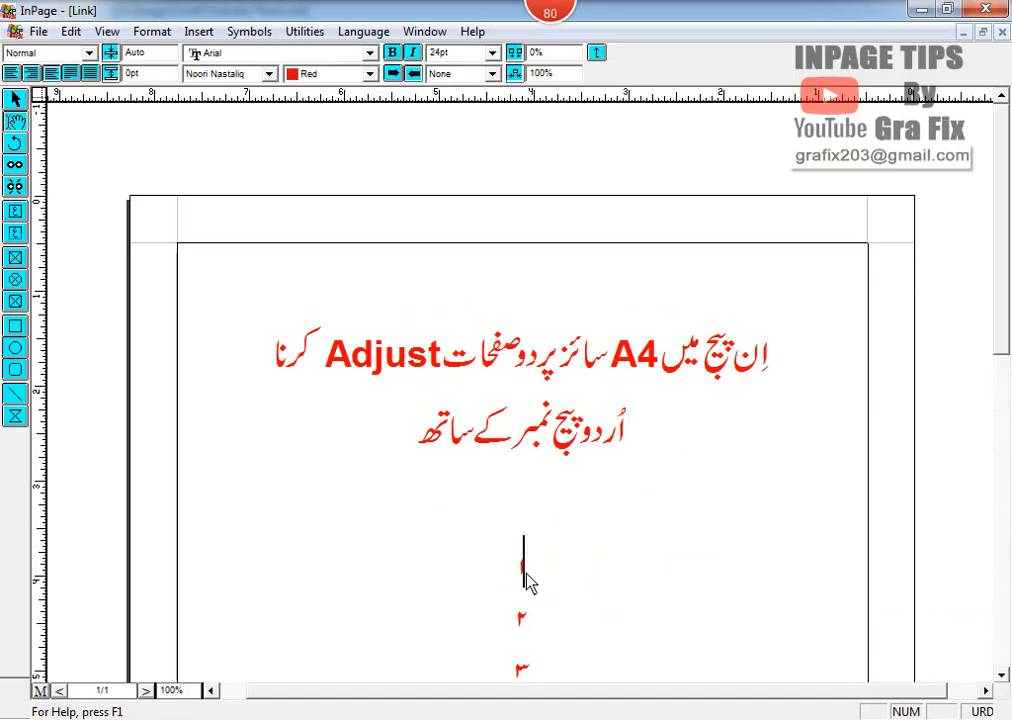
drag(524, 575, 520, 643)
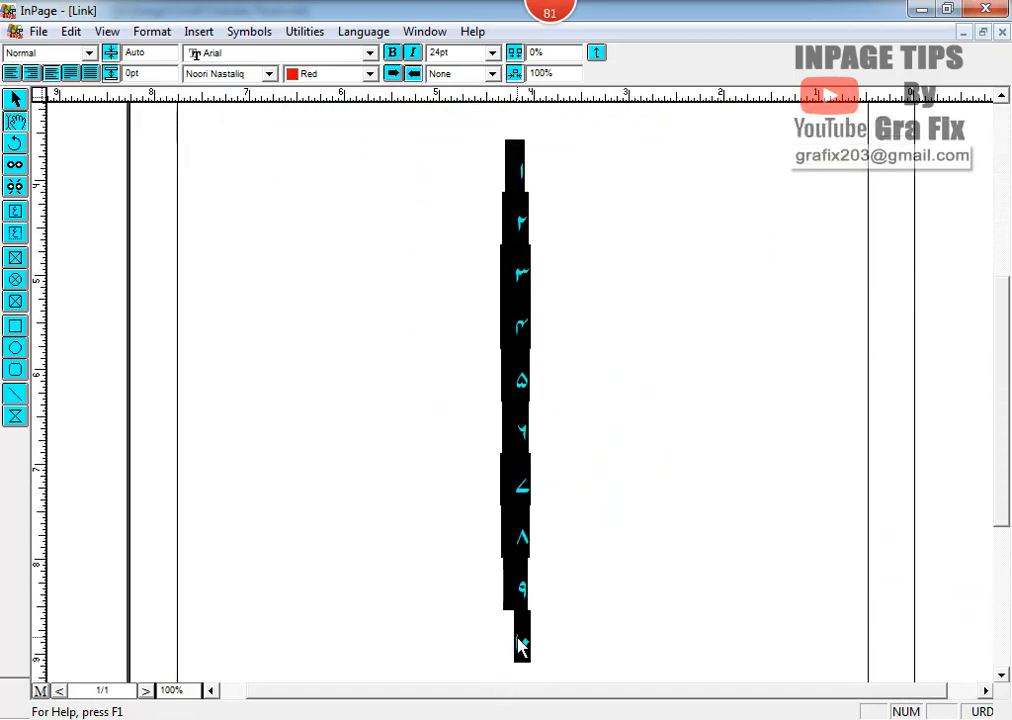
click(983, 32)
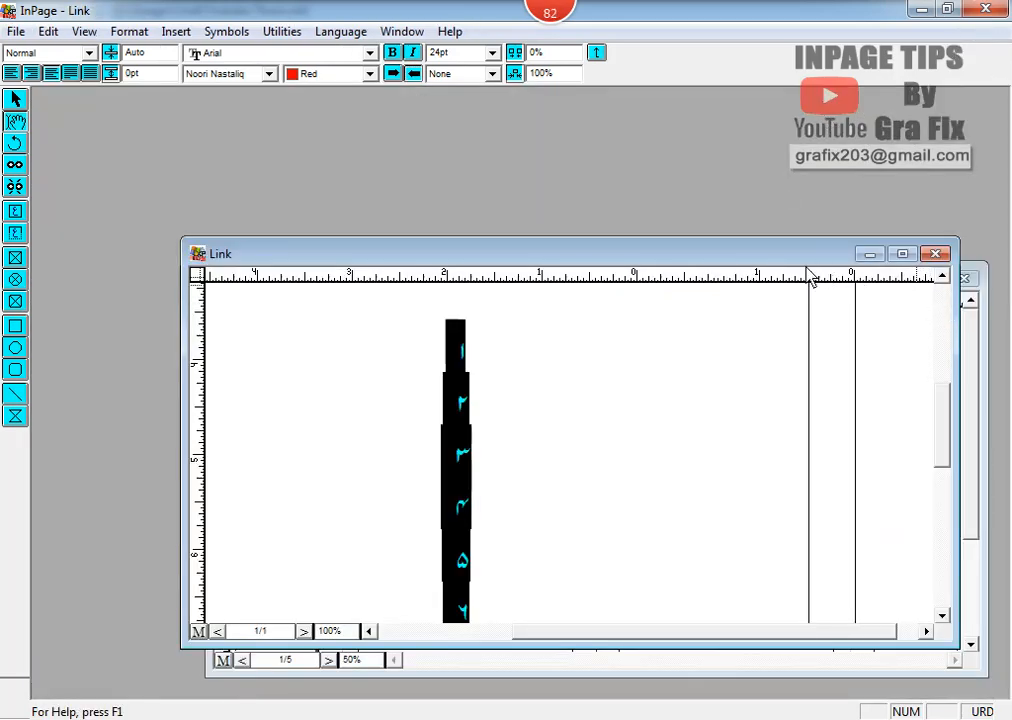
drag(815, 256, 605, 300)
right_click(243, 435)
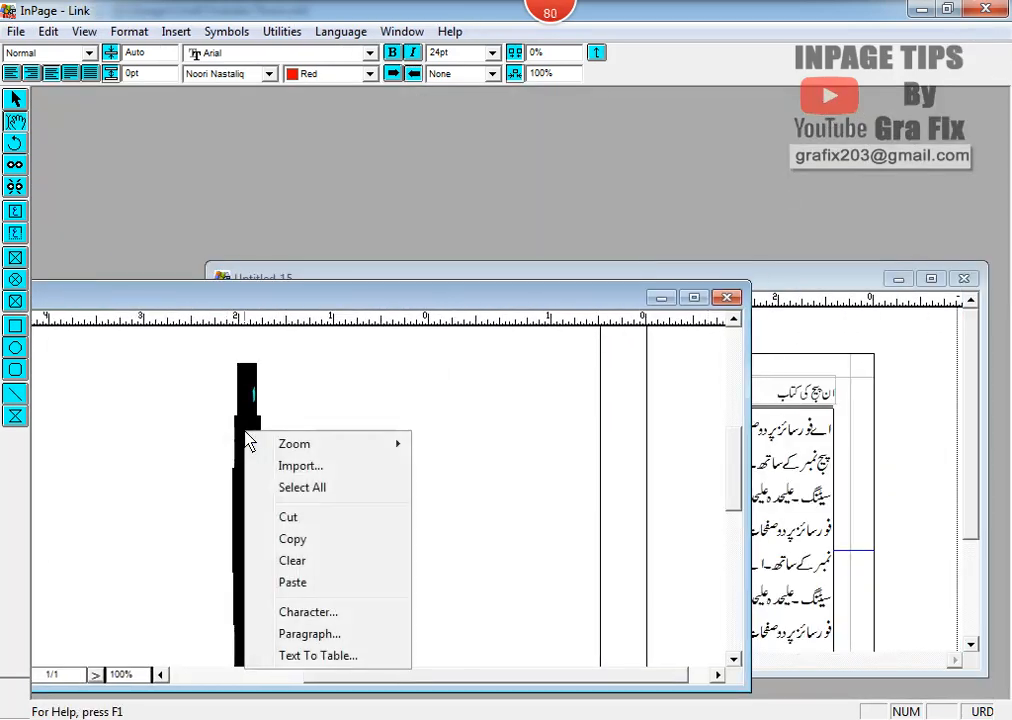
click(323, 544)
- Paste the copied Urdu numbers into the linked small header boxes of Untitled-15 and check the numbering across its pages
click(931, 279)
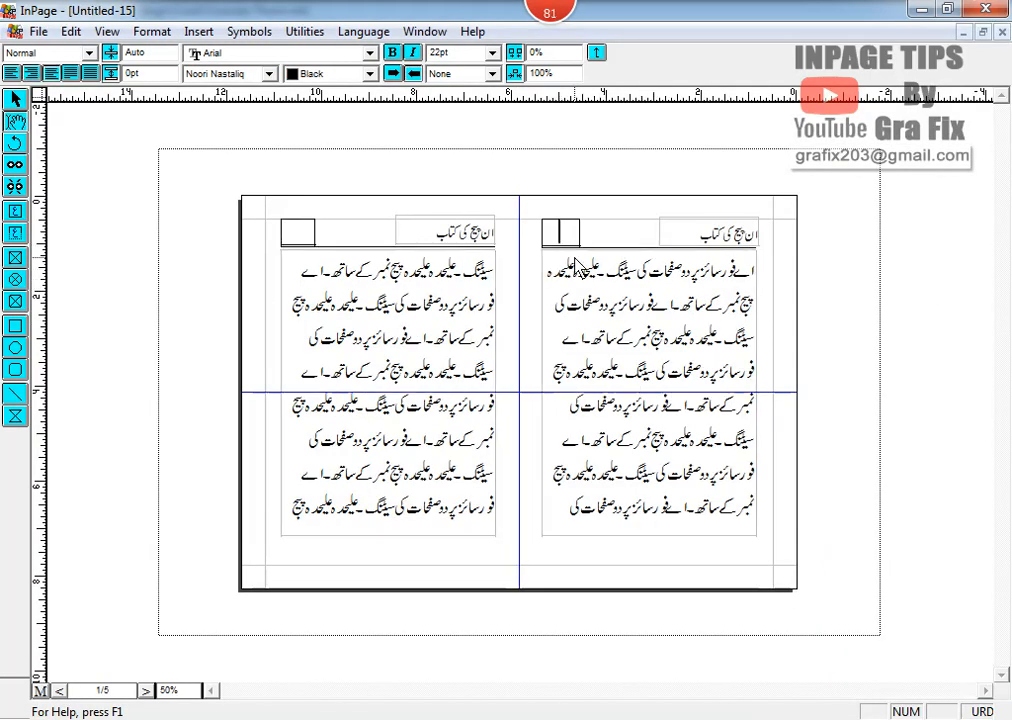
key(ctrl+End)
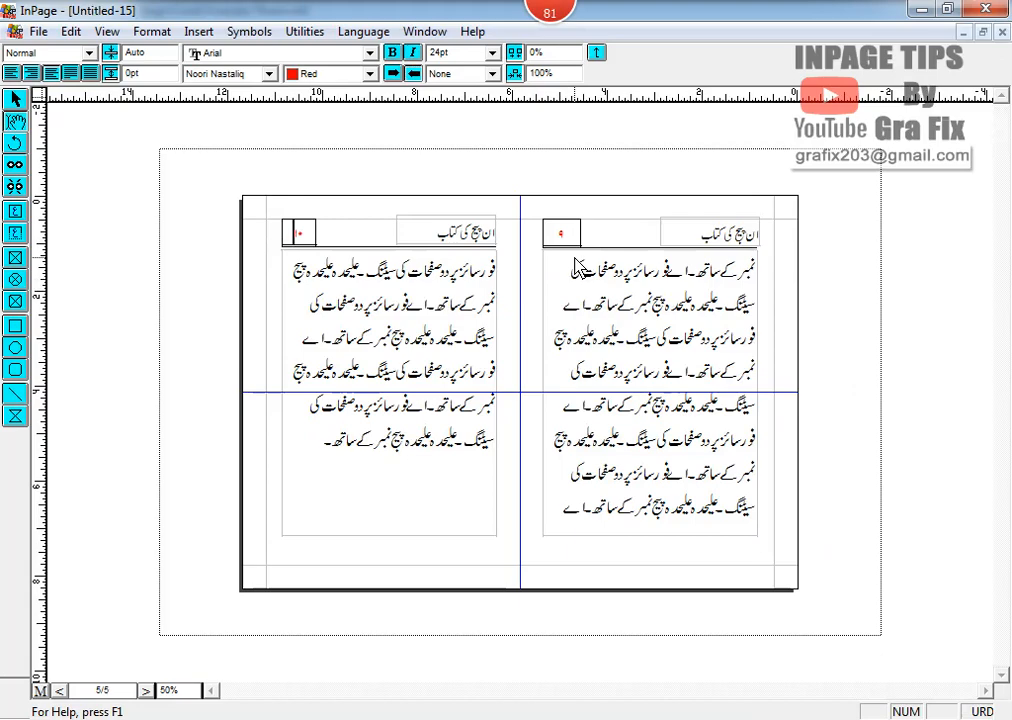
key(Page_Up)
key(Page_Up)
key(Page_Up)
key(Page_Up)
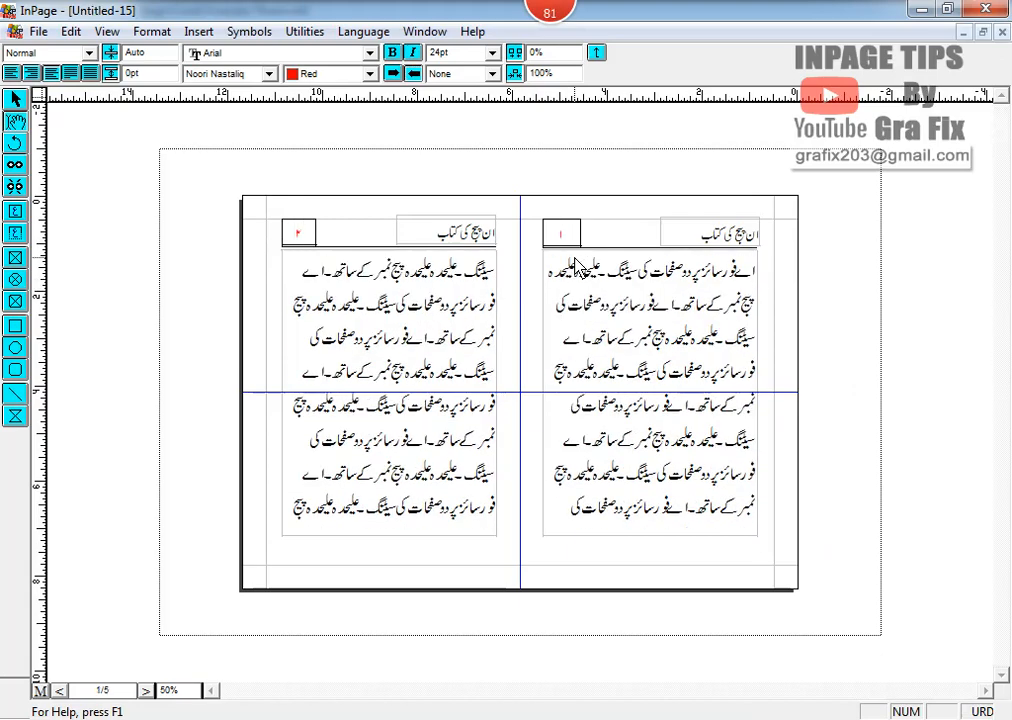
key(Page_Down)
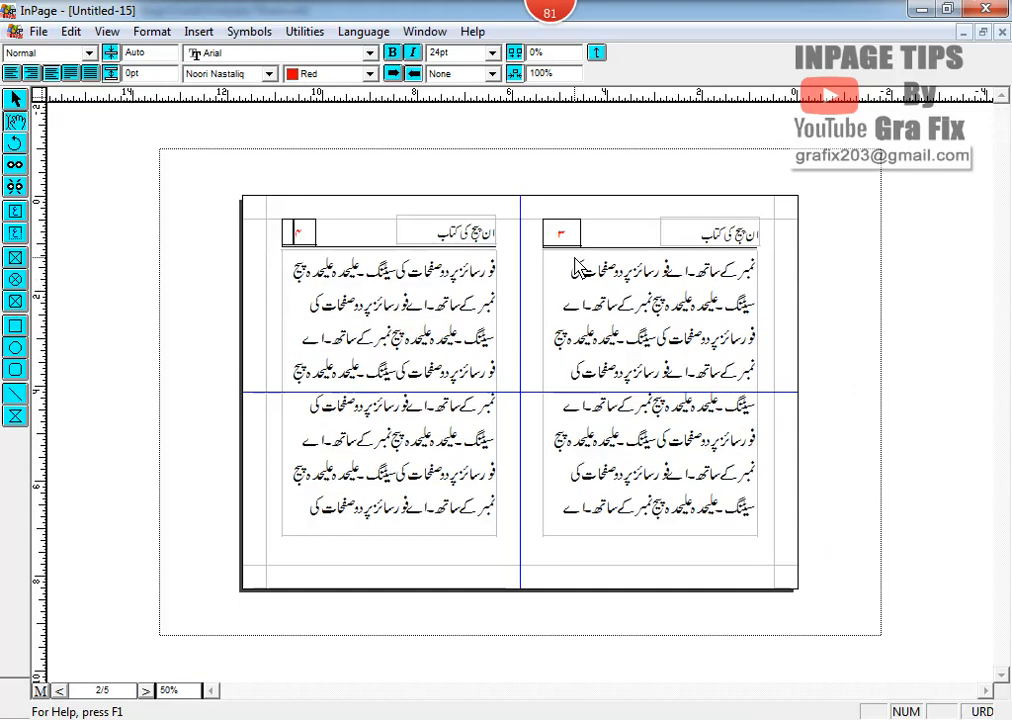
- On page 5, copy the body text's last full sentence and paste it as a new paragraph at the end of the text
key(Page_Down)
key(Page_Down)
key(Page_Down)
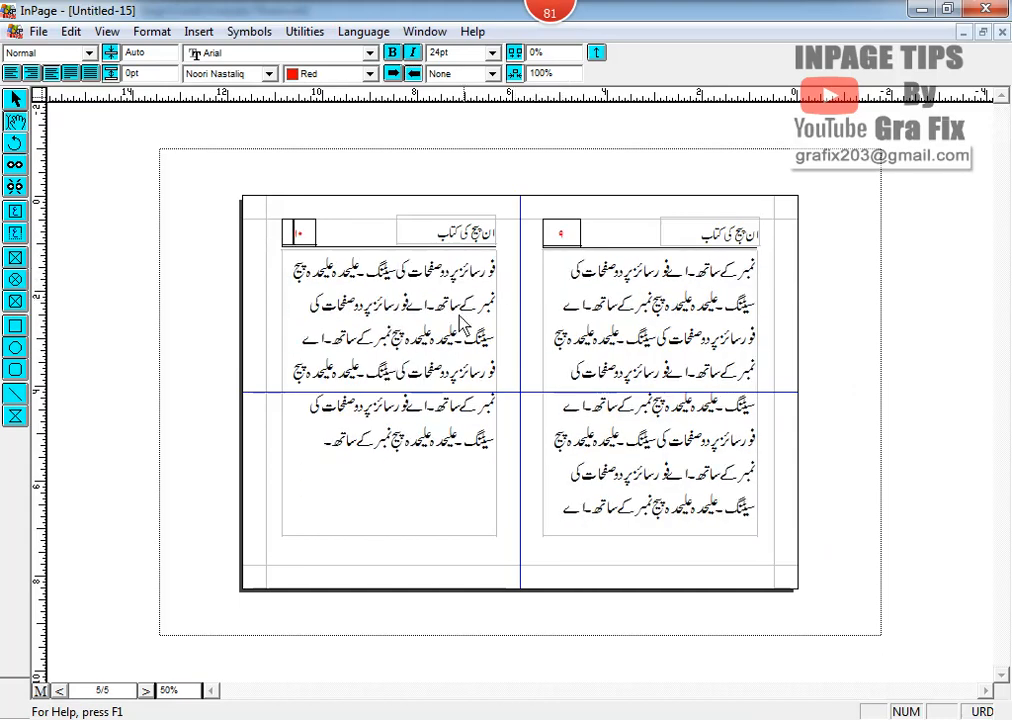
click(304, 447)
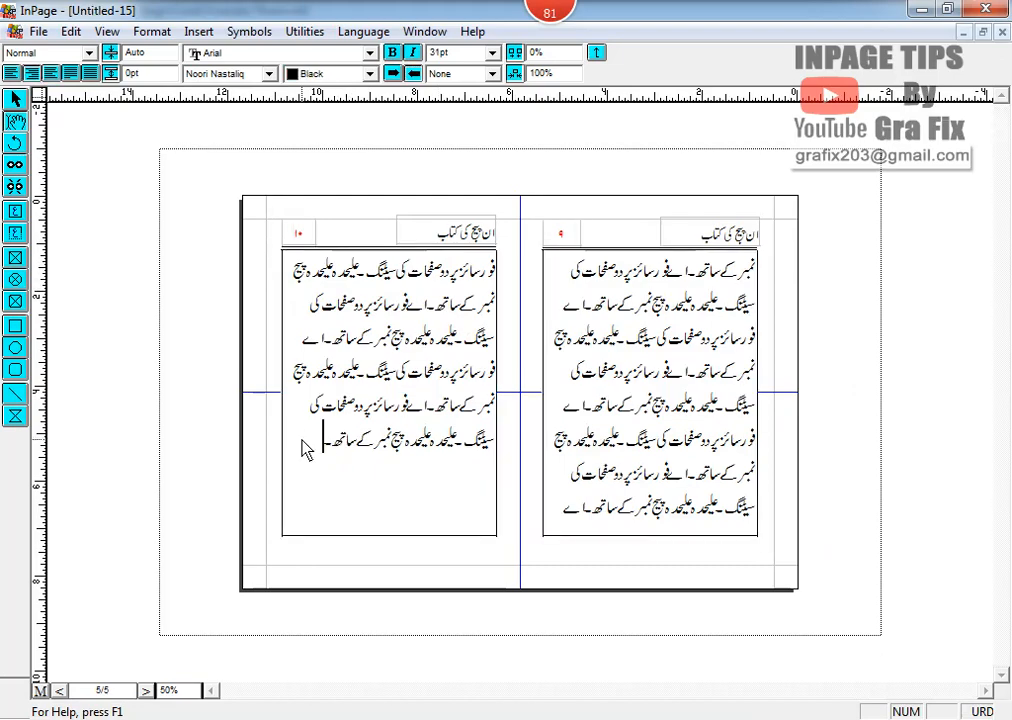
key(ctrl+s)
key(Escape)
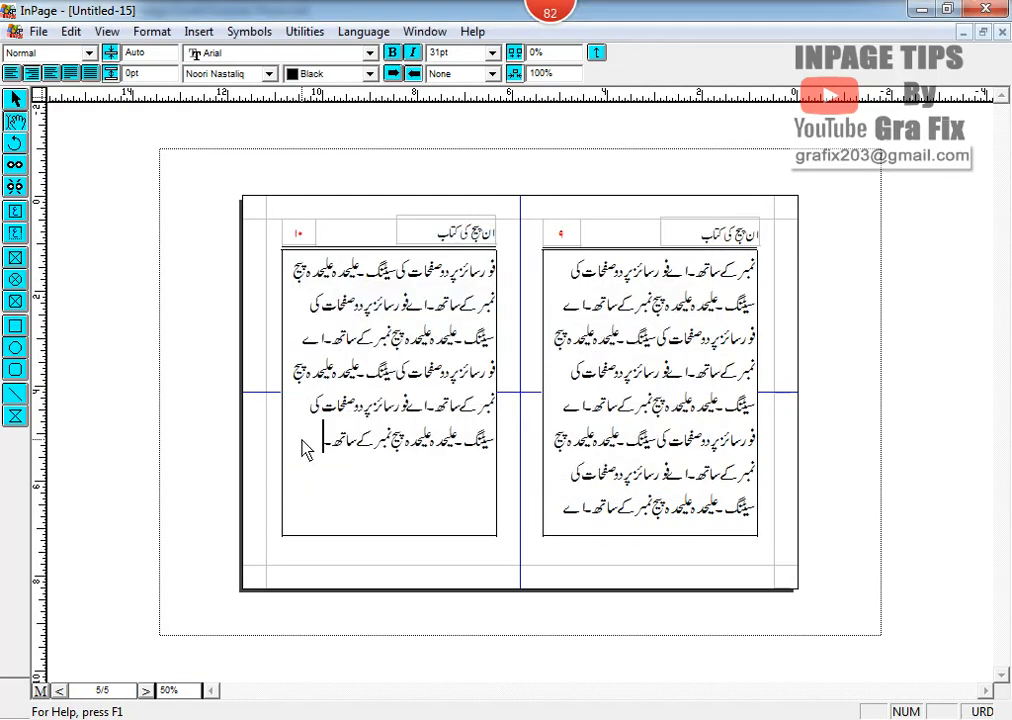
drag(302, 451, 437, 423)
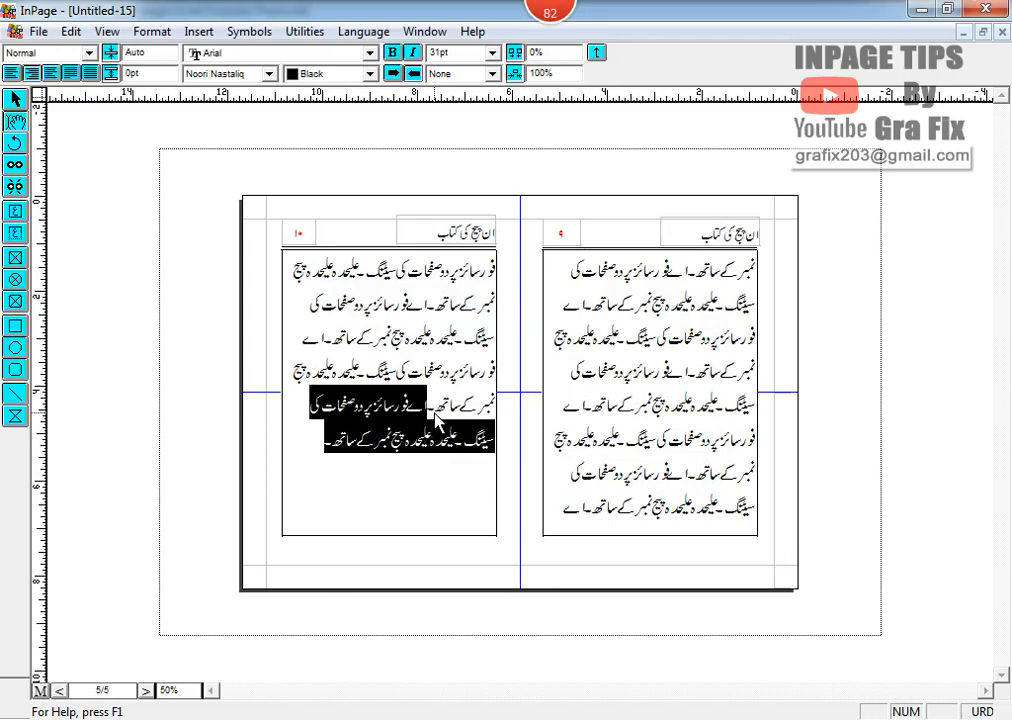
key(ctrl+c)
click(309, 450)
key(Return)
key(ctrl+v)
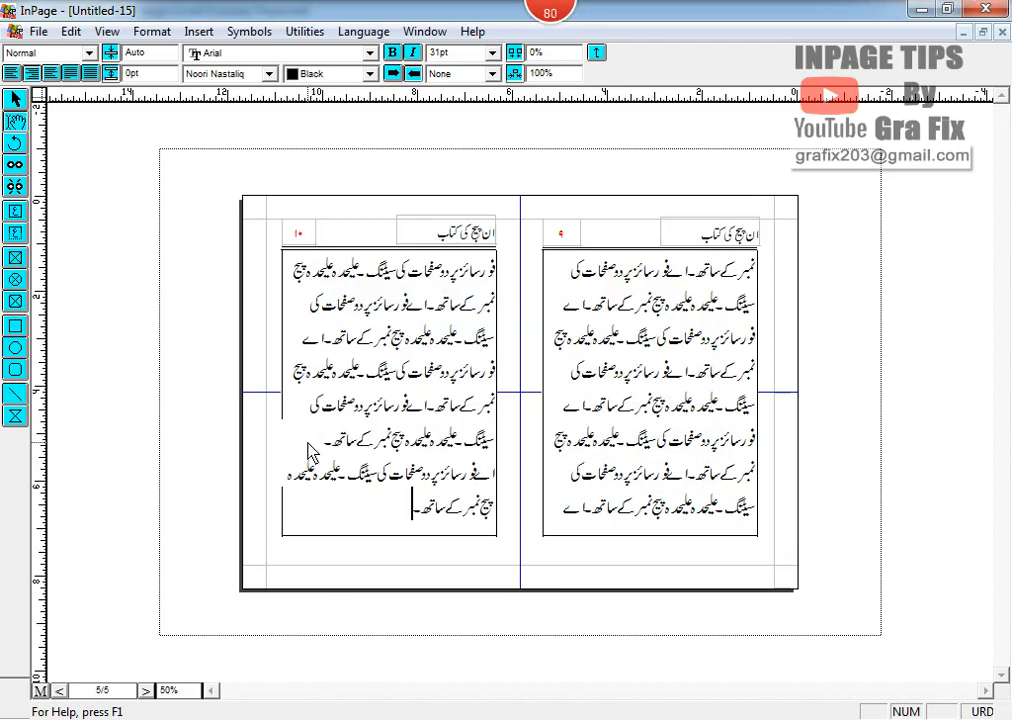
- Keep pasting the copied sentence as new paragraphs until the text fills page 6's right half and continues onto its left half
key(Return)
key(ctrl+v)
key(Return)
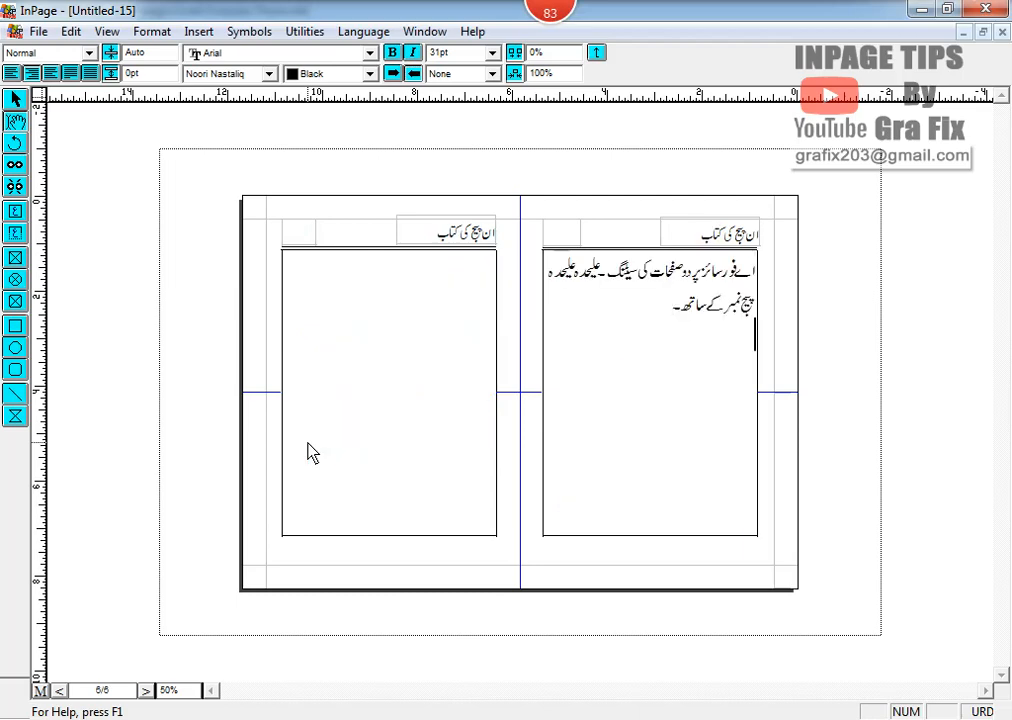
key(ctrl+v)
key(ctrl+v)
key(ctrl+v)
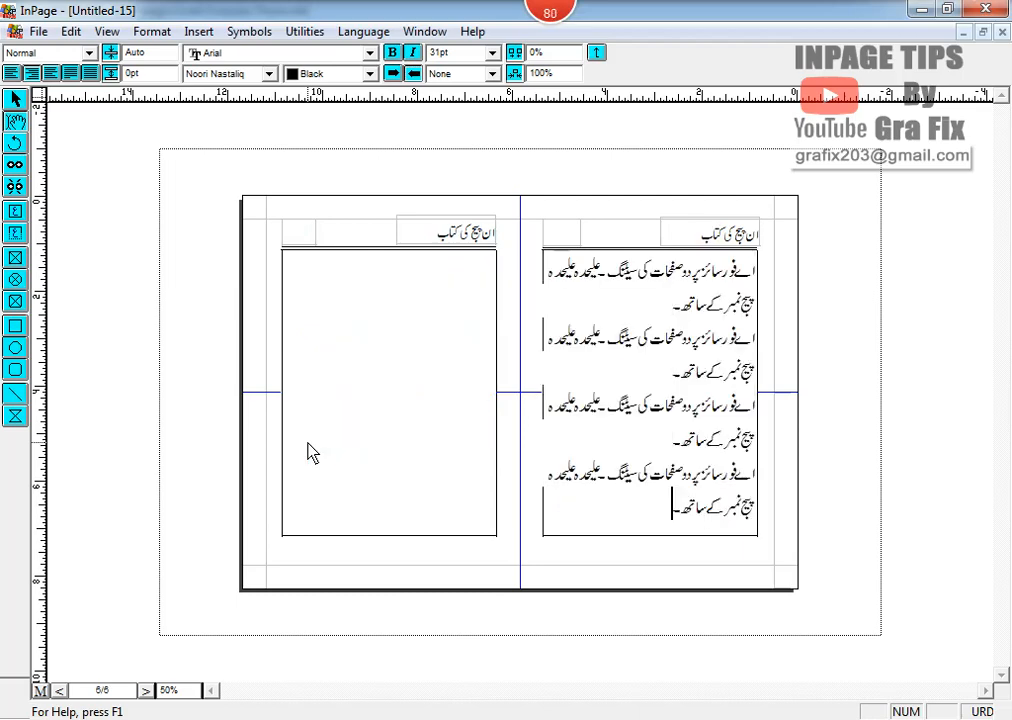
key(Return)
key(ctrl+v)
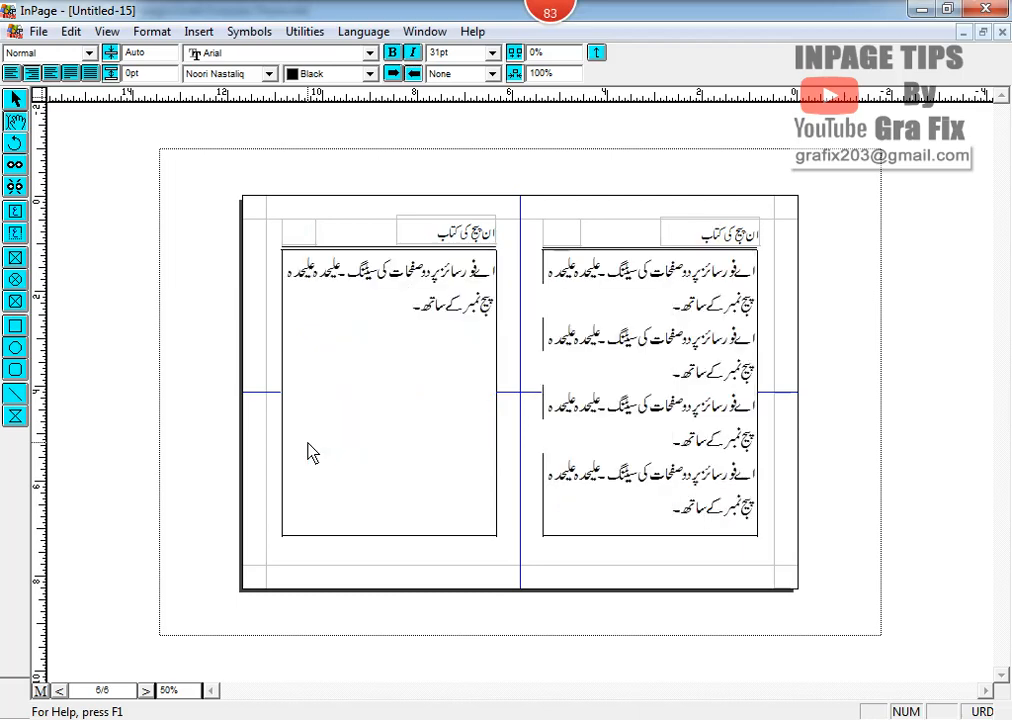
- Continue the page numbers after ۱۰ by adding ۱۱ in the linked header box on page 6
click(565, 238)
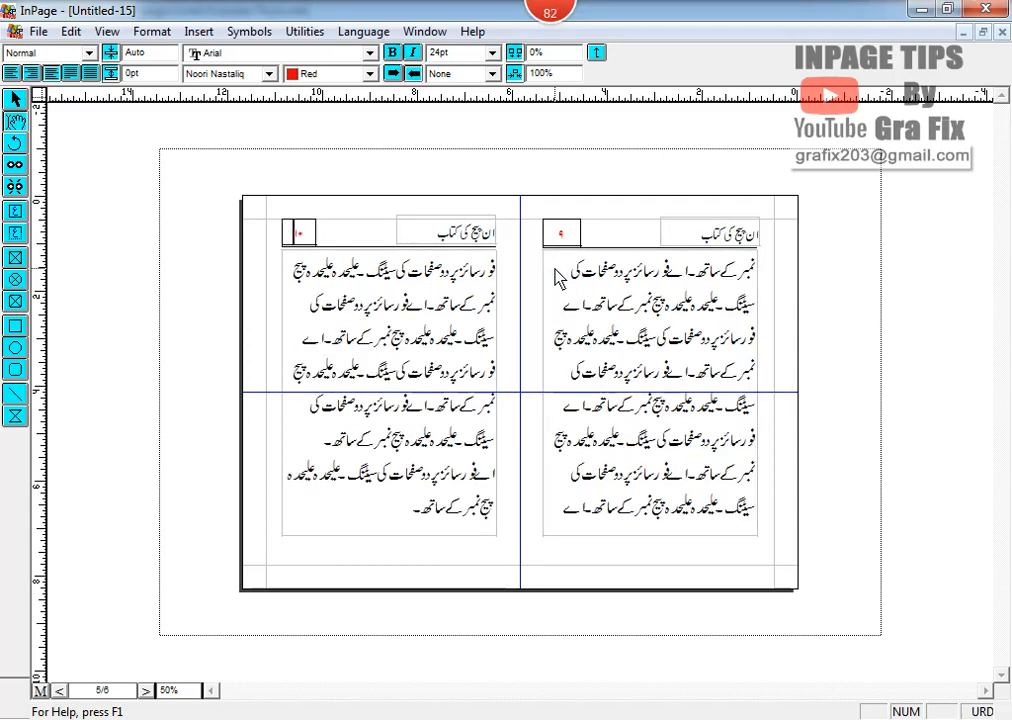
key(ctrl+z)
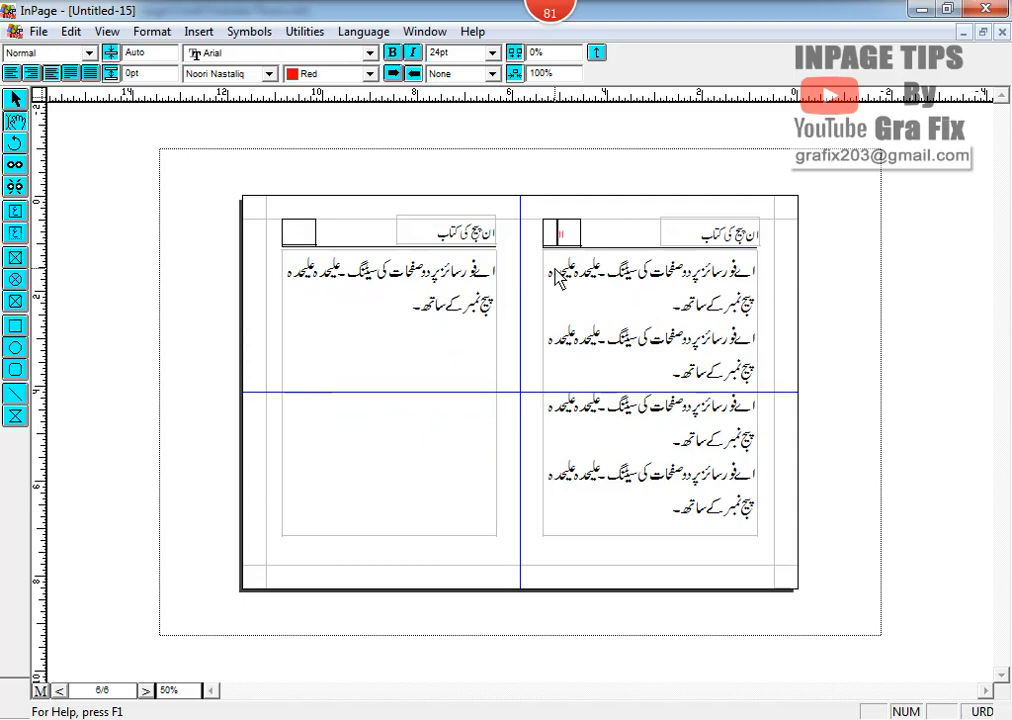